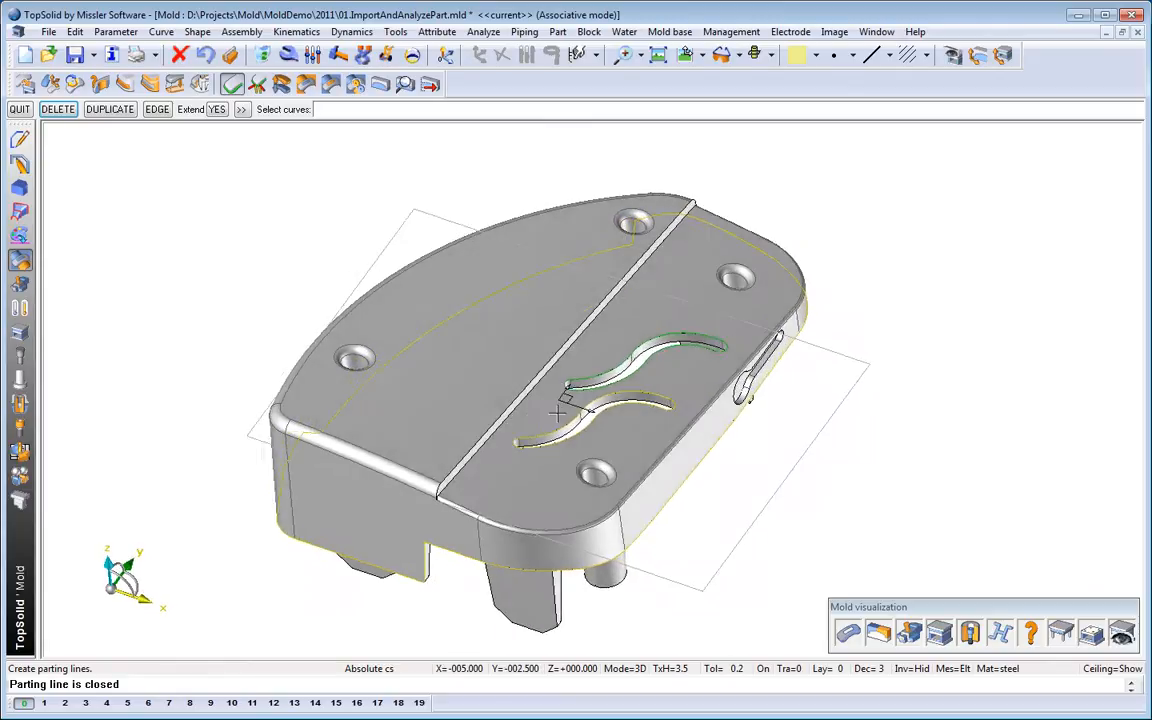
- Define the remaining closed parting lines around the S-shaped slot and along the part's outer lower contour, then finish the parting line definition
left_click(558, 419)
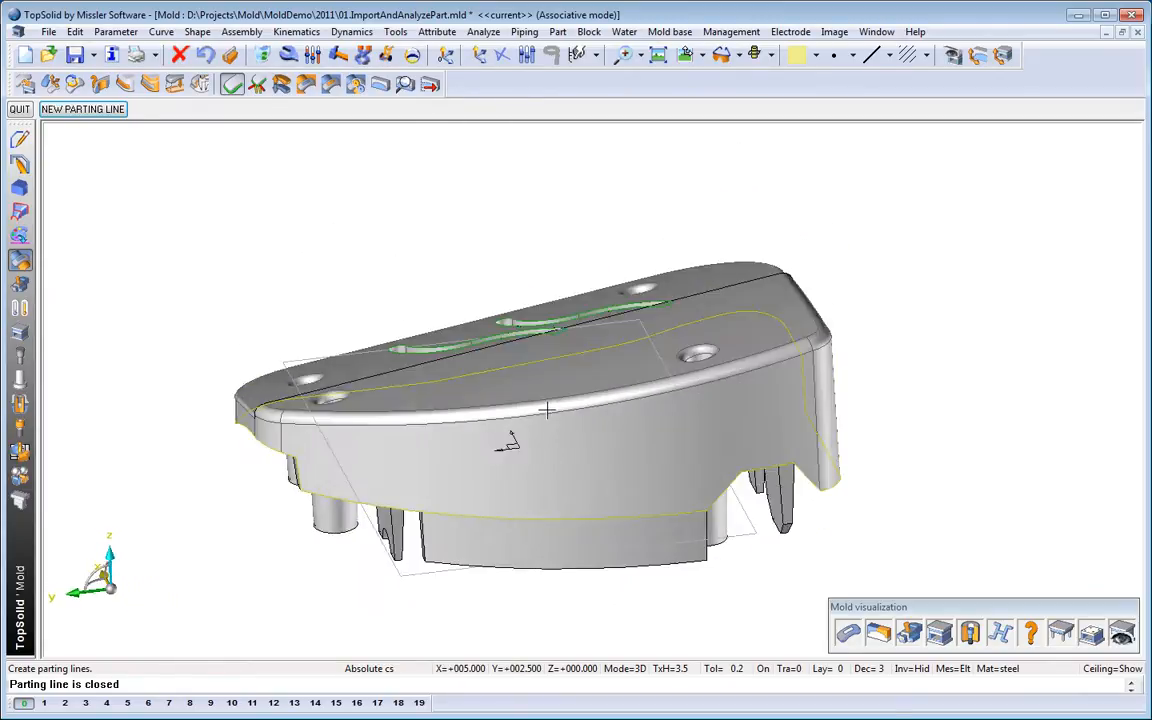
left_click(90, 110)
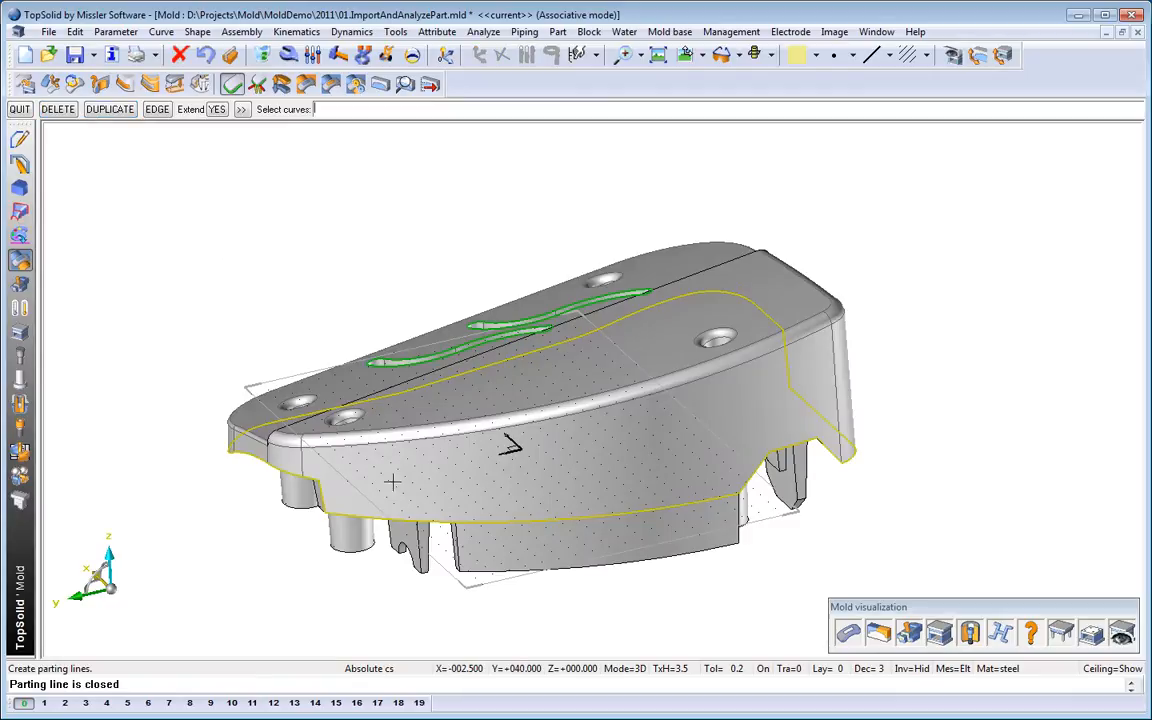
left_click(407, 519)
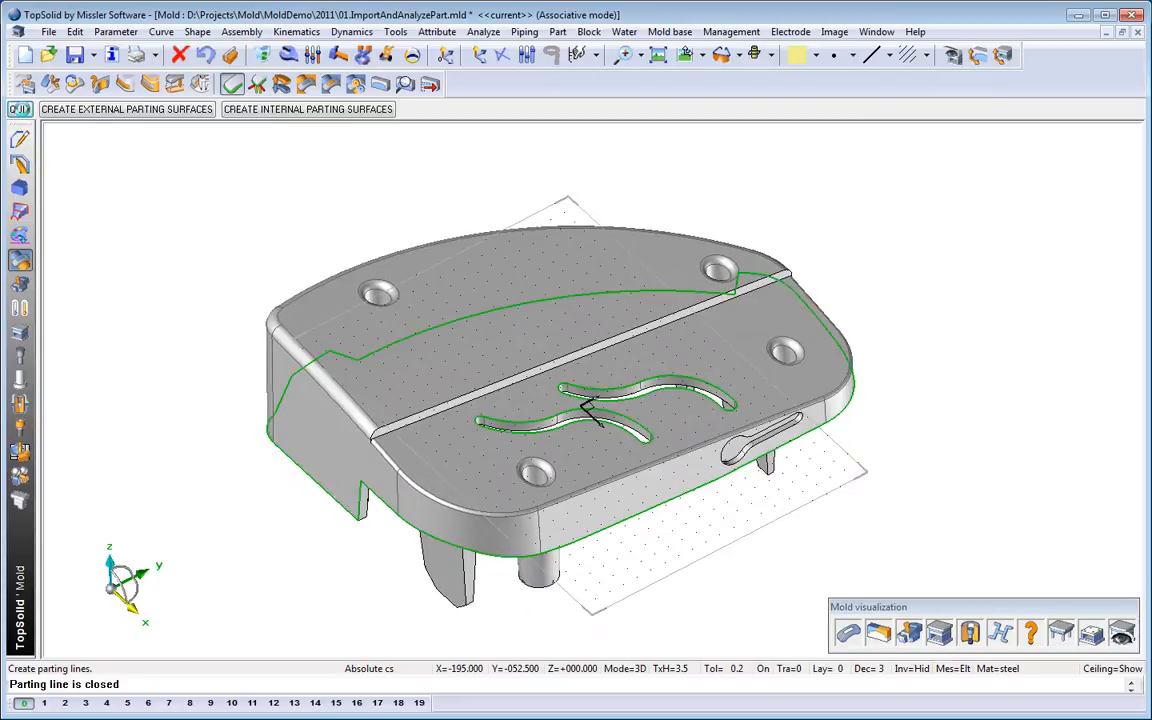
left_click(21, 111)
left_click(20, 110)
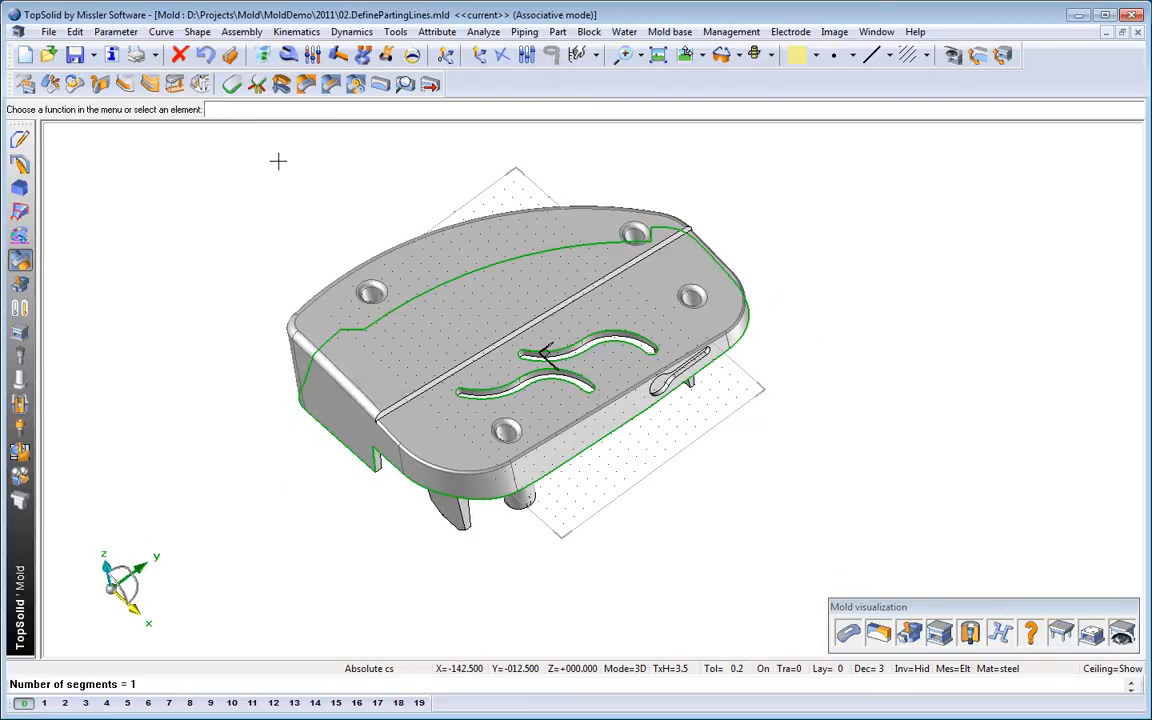
- Extrude external parting surfaces outward from the part's long straight side and from its notched end
left_click(305, 85)
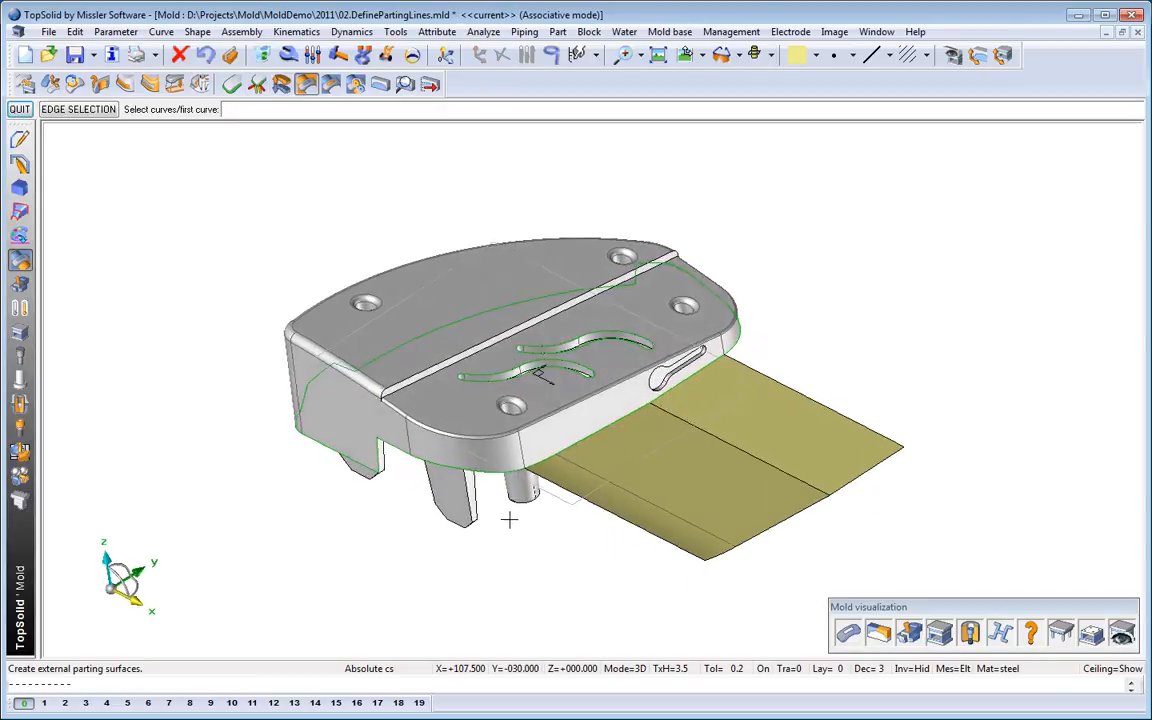
left_click(604, 530)
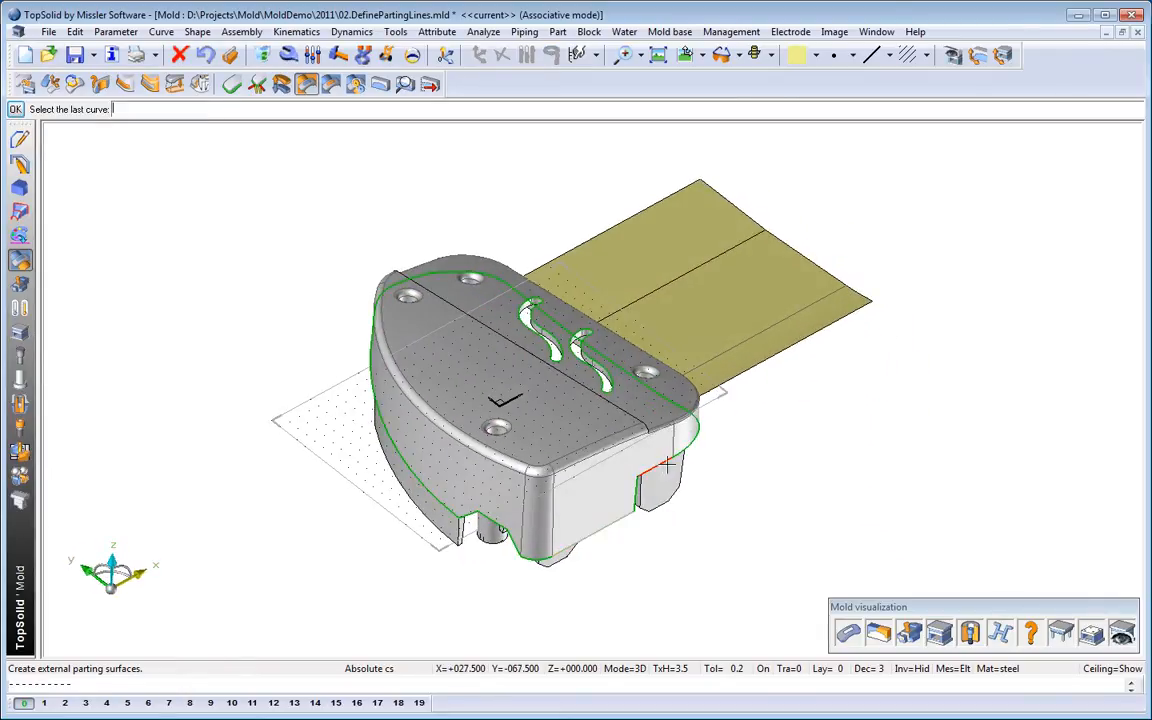
left_click(717, 532)
left_click(708, 561)
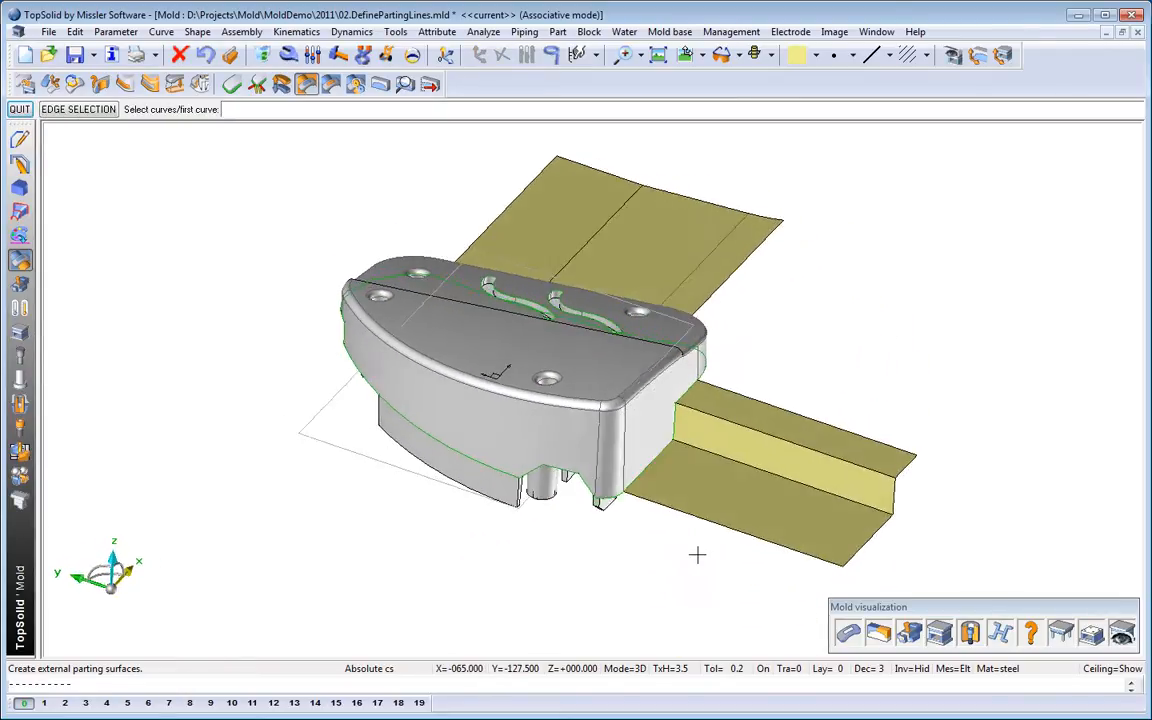
- Extrude an external parting surface outward from the parting line chain along the part's curved side
left_click(478, 482)
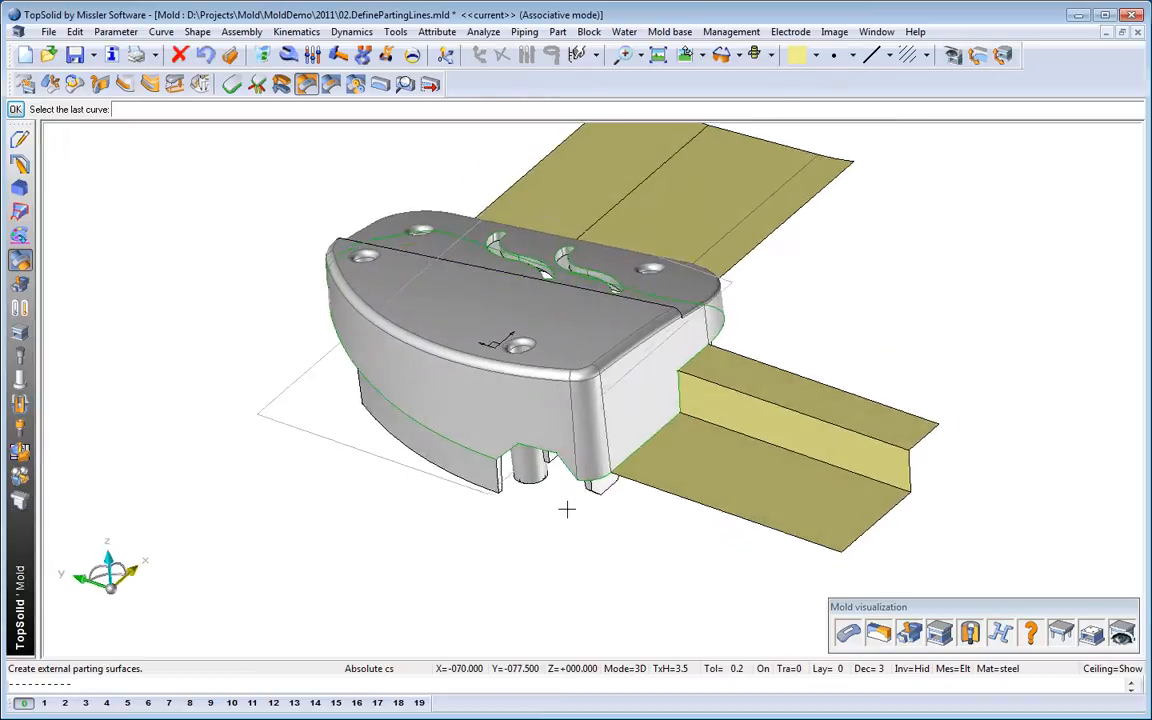
left_click(620, 492)
left_click(338, 548)
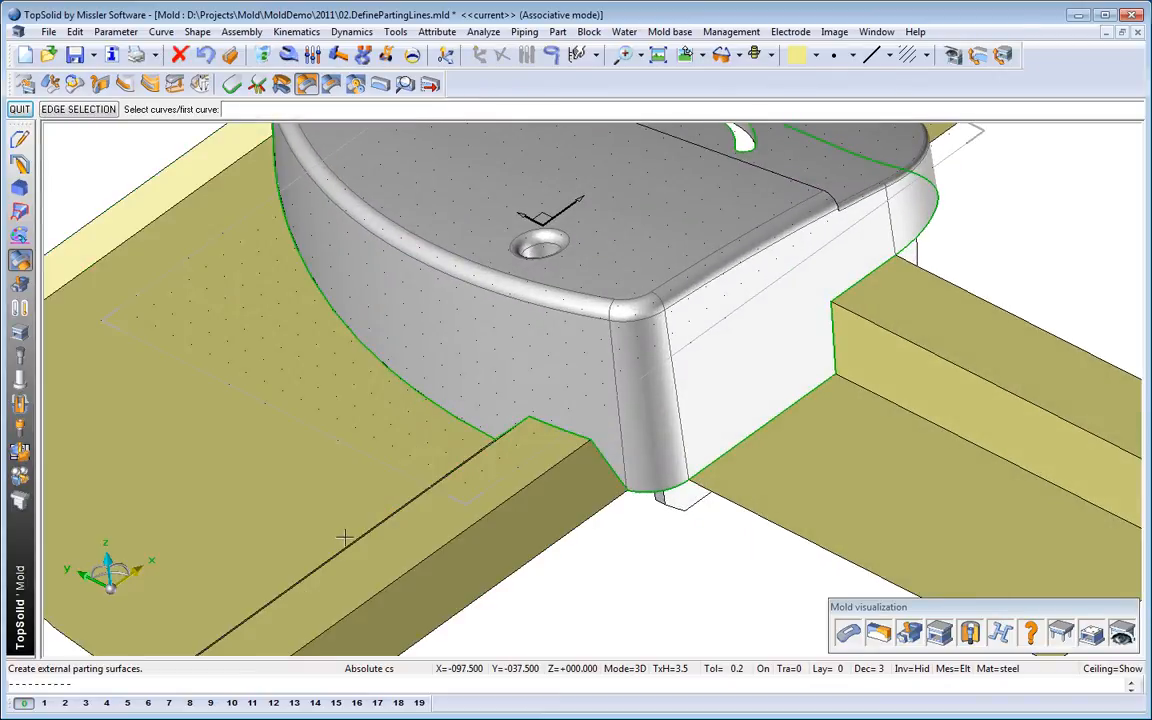
- Create a swept parting surface around the rounded corner between the curved side's surface and the notched end's surface
left_click(20, 109)
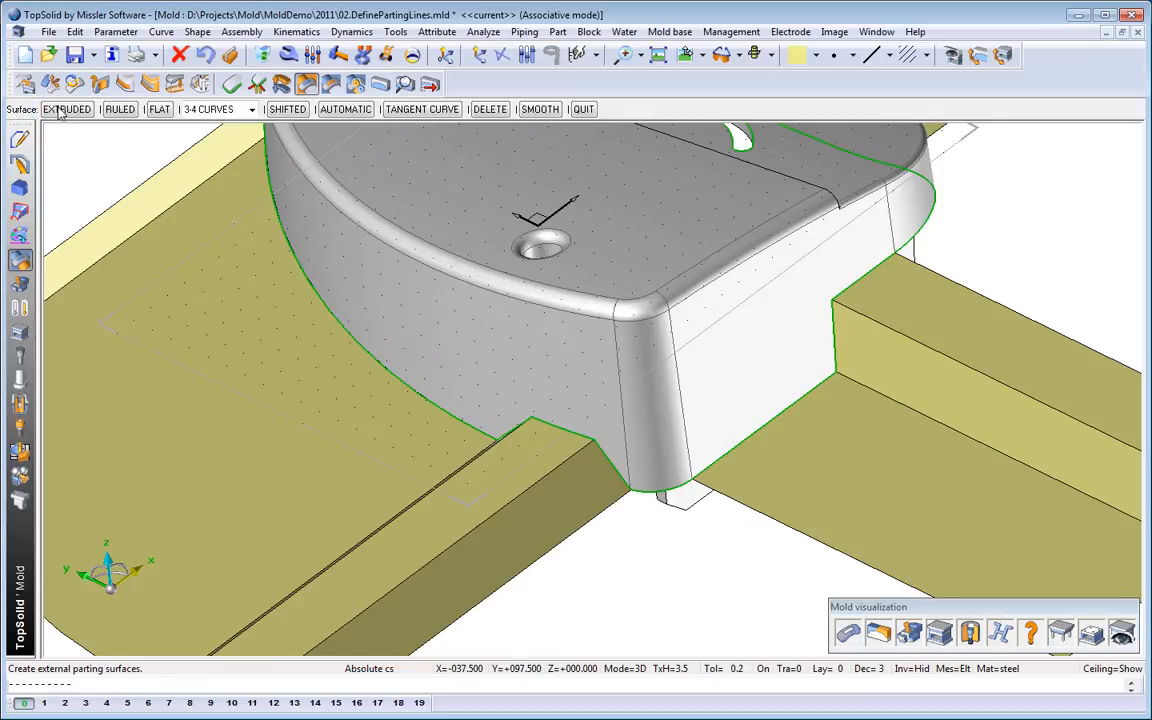
left_click(200, 110)
left_click(196, 131)
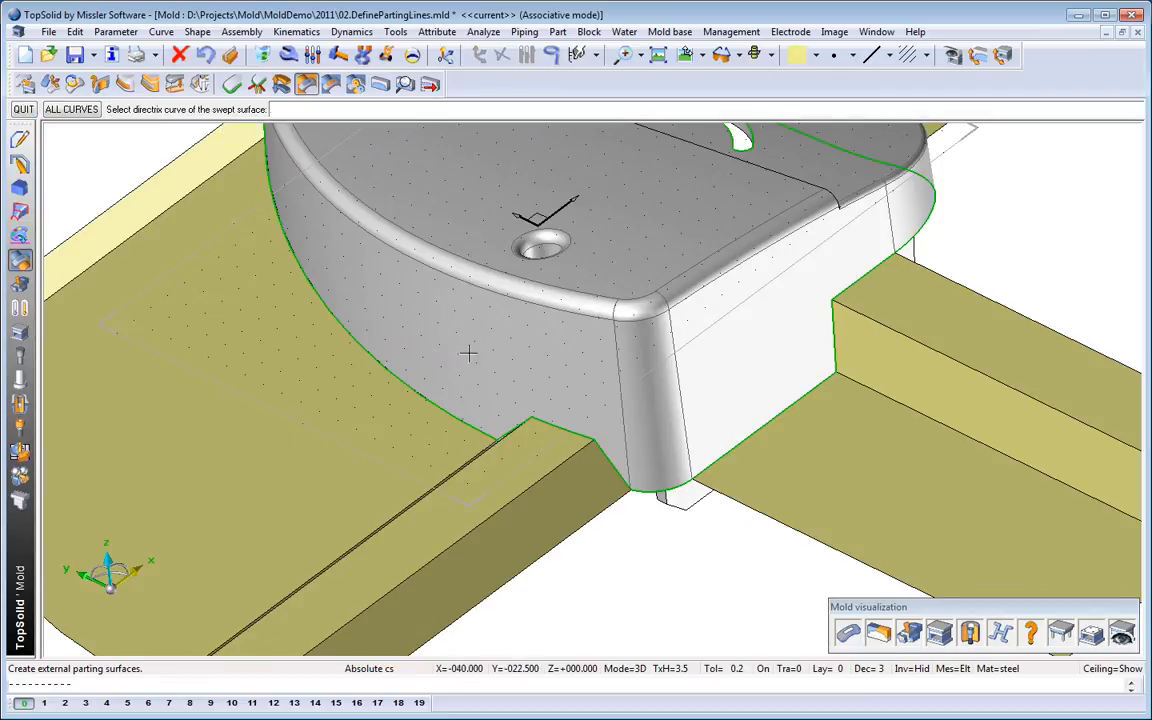
left_click(655, 492)
left_click(702, 482)
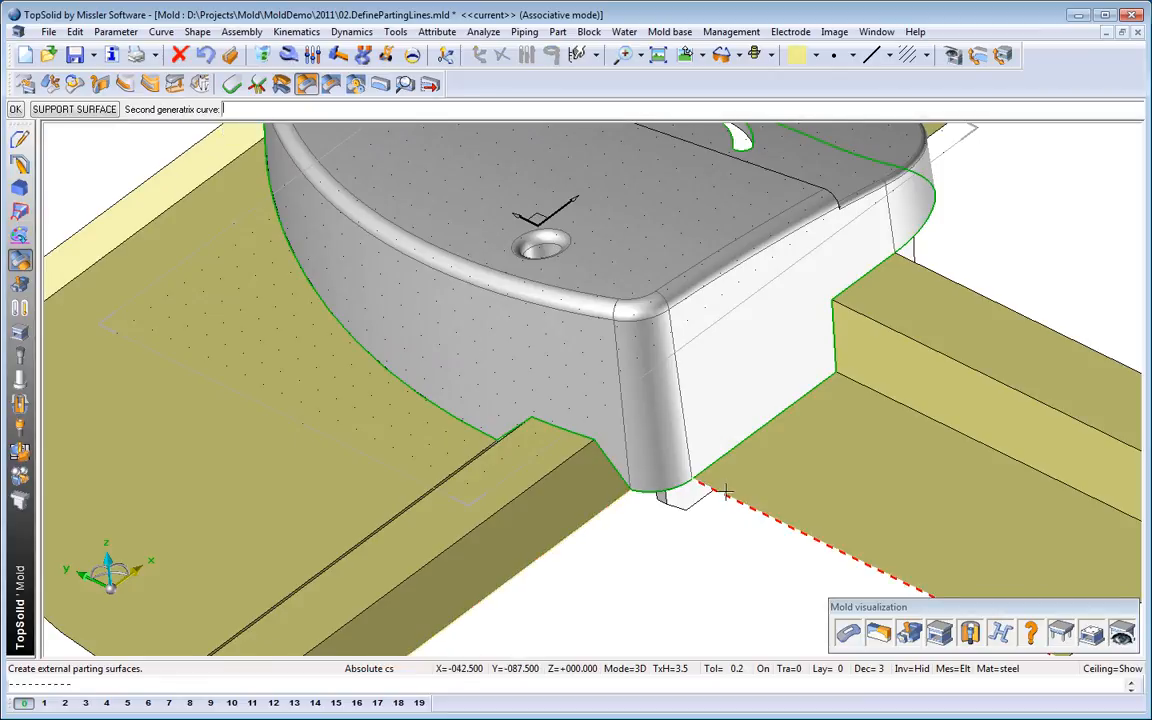
key("Left")
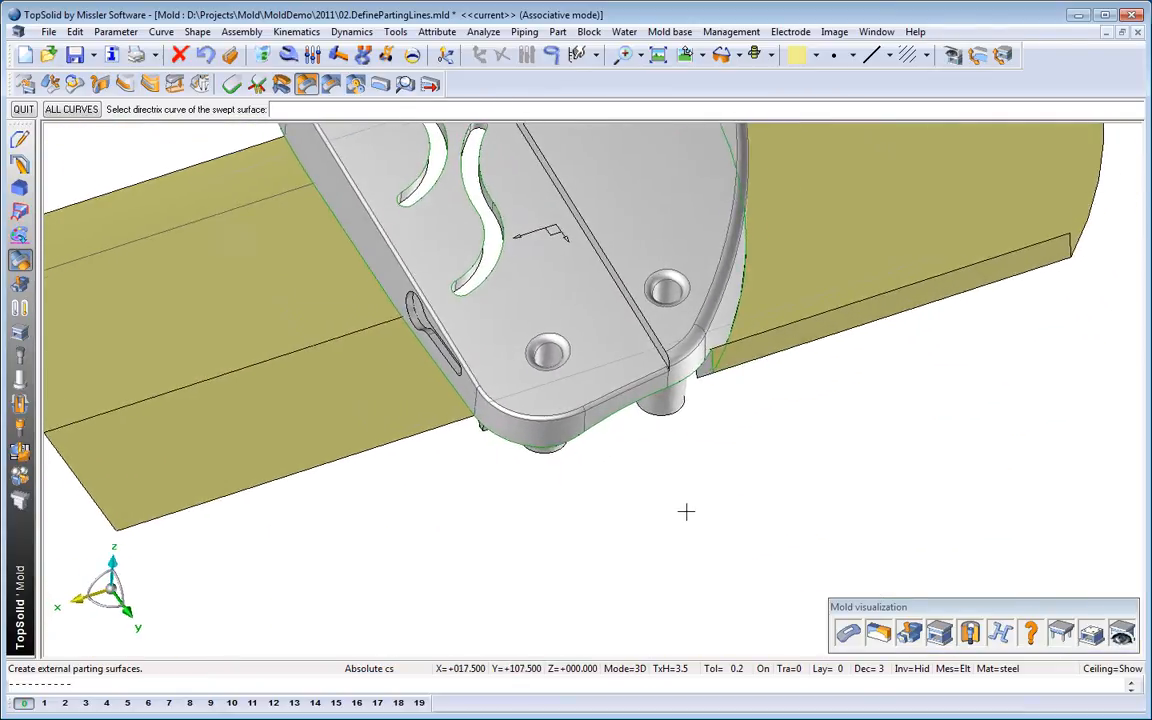
- Extrude an external parting surface outward from the wavy edge chain at the end opposite the notch
left_click(561, 447)
key("Return")
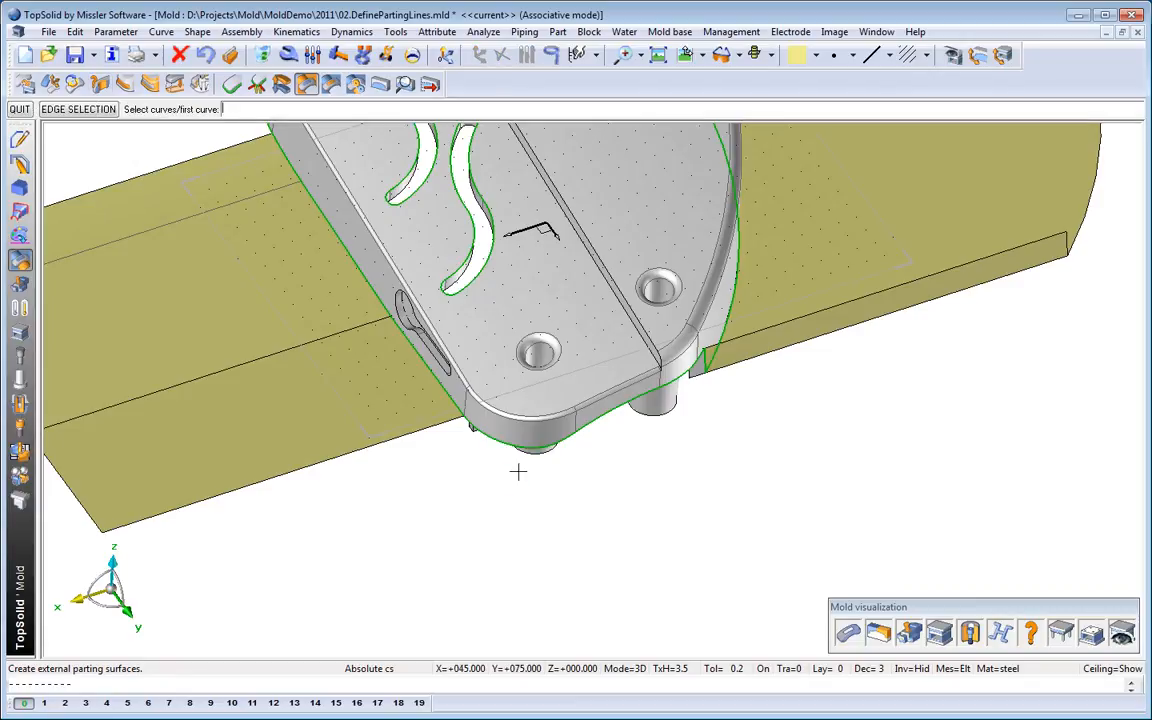
left_click(578, 428)
left_click(704, 356)
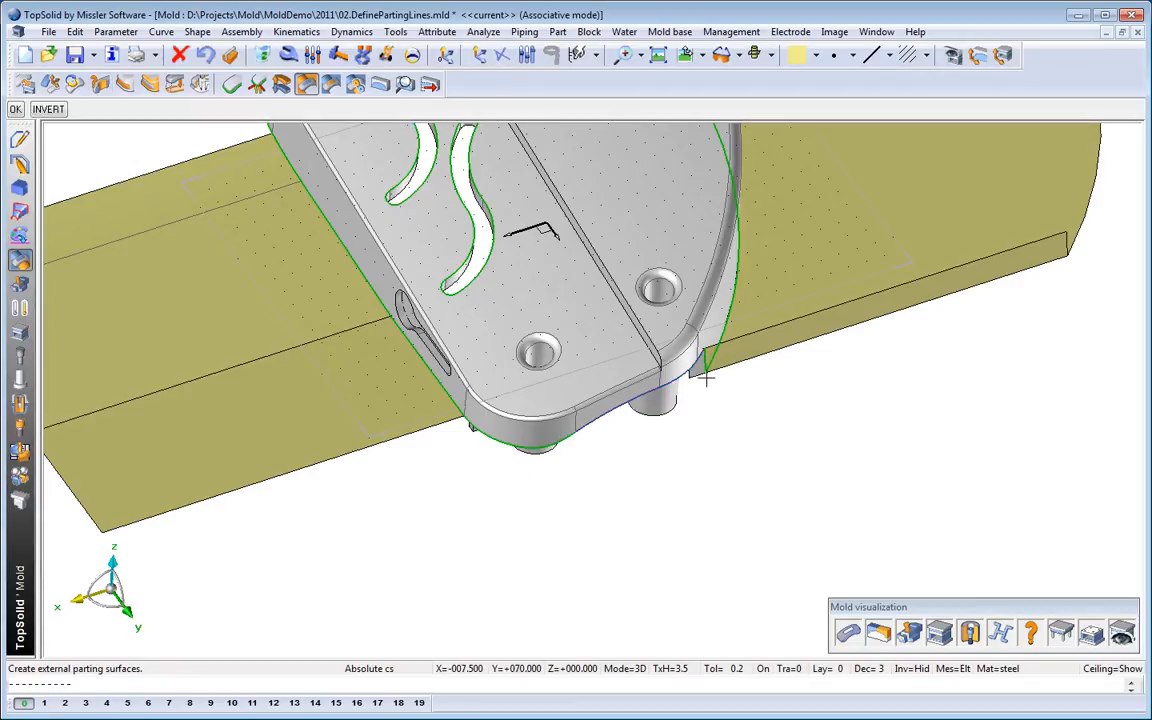
left_click(722, 465)
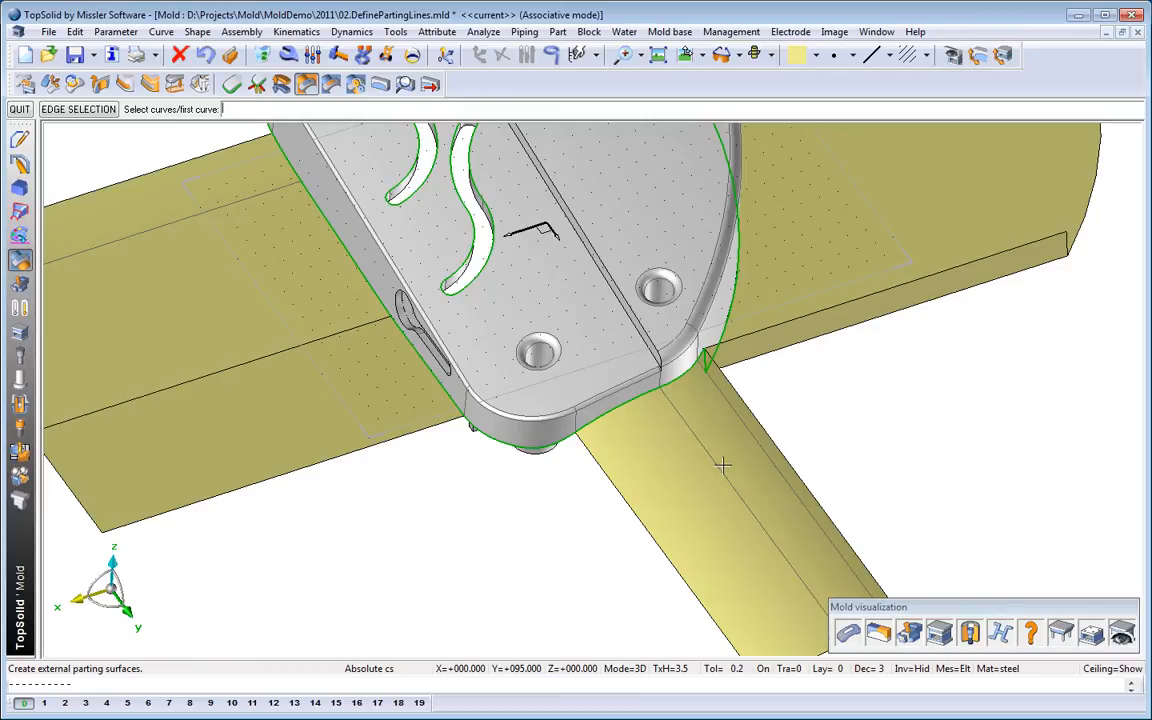
- Extrude a parting surface with a length of 100 mm to fill the corner between the curved side's surface and the wavy end's surface
right_click(797, 366)
left_click(840, 388)
left_click(850, 323)
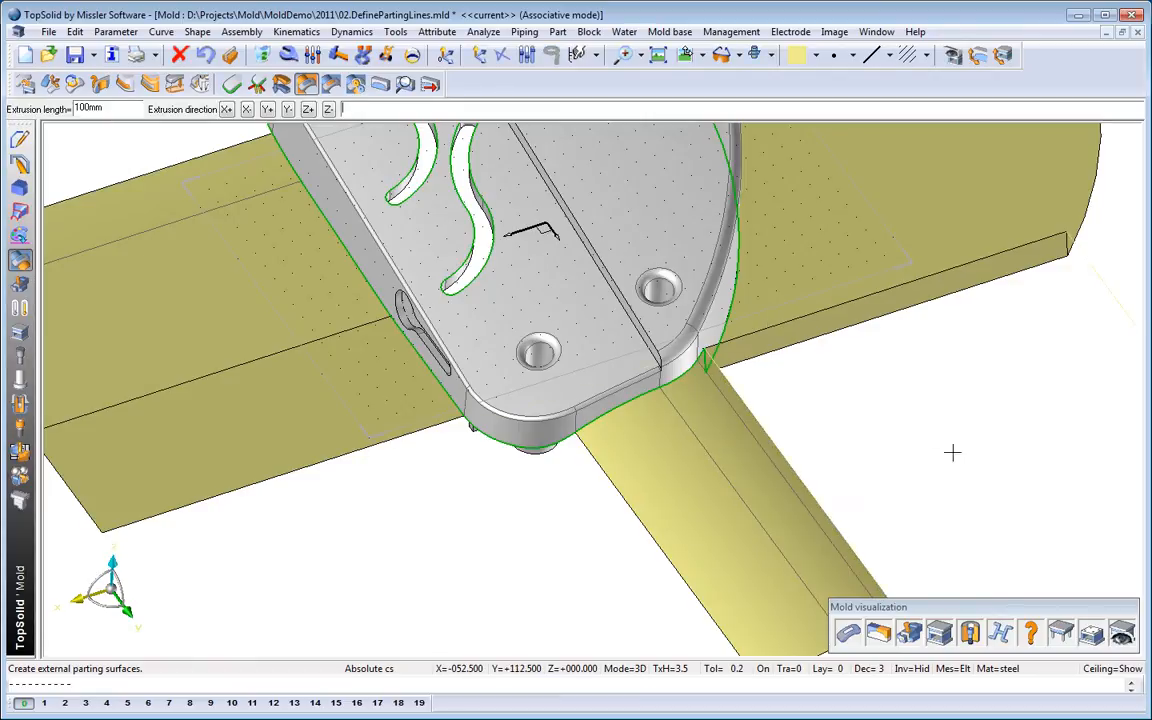
left_click(959, 458)
key("Left")
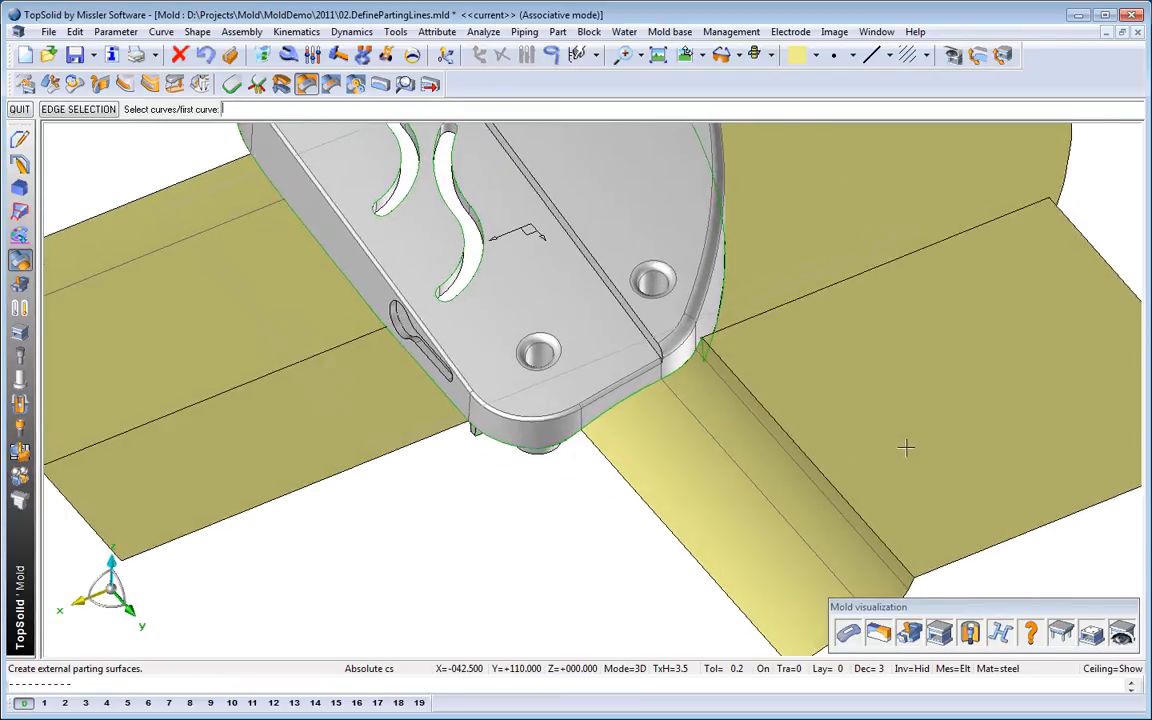
- Set the current colour to black and create a tangent curve with 20 mm tangents between the straight-side and wavy-end surfaces' outer corners
left_click(816, 54)
left_click(815, 78)
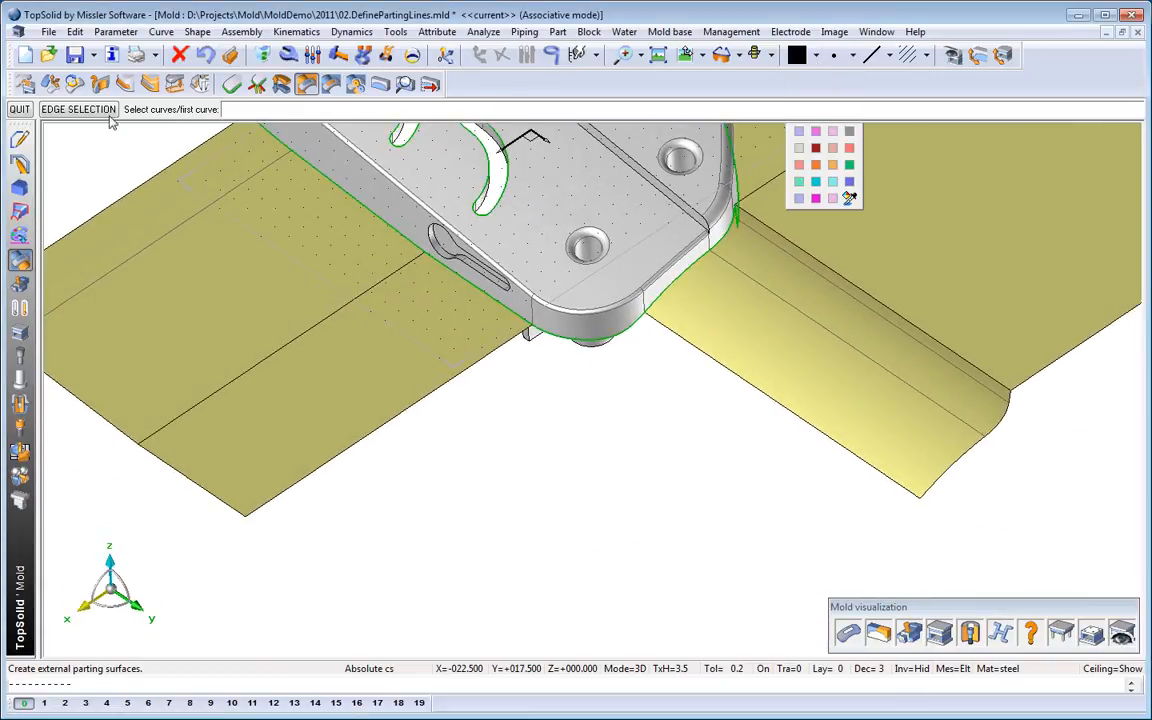
left_click(20, 110)
left_click(421, 109)
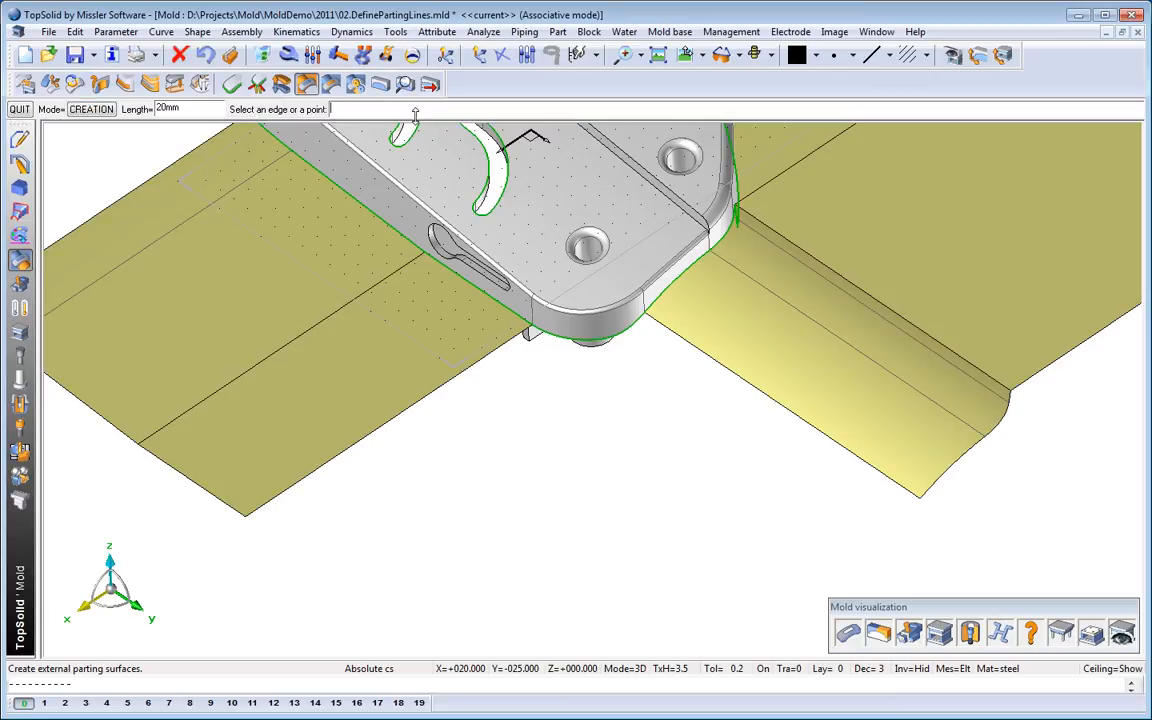
left_click(242, 498)
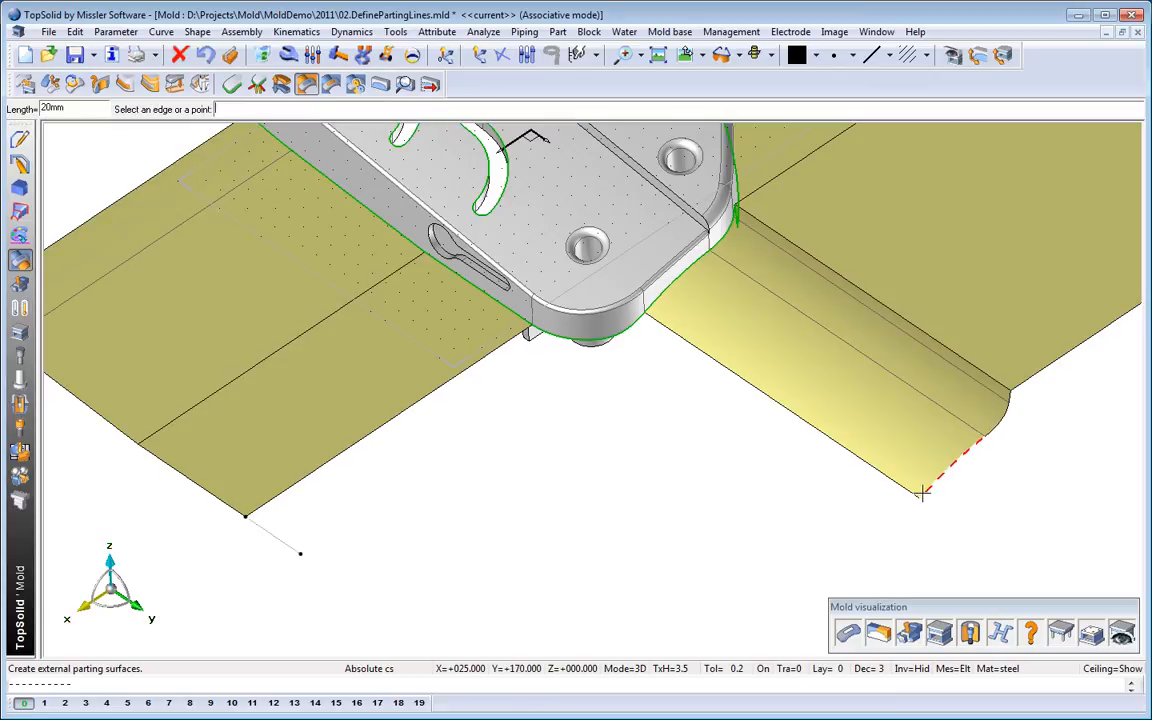
left_click(873, 500)
- Lengthen both end tangents of the corner curve in Displacement mode so it bulges further outward
left_click(90, 109)
left_click(92, 109)
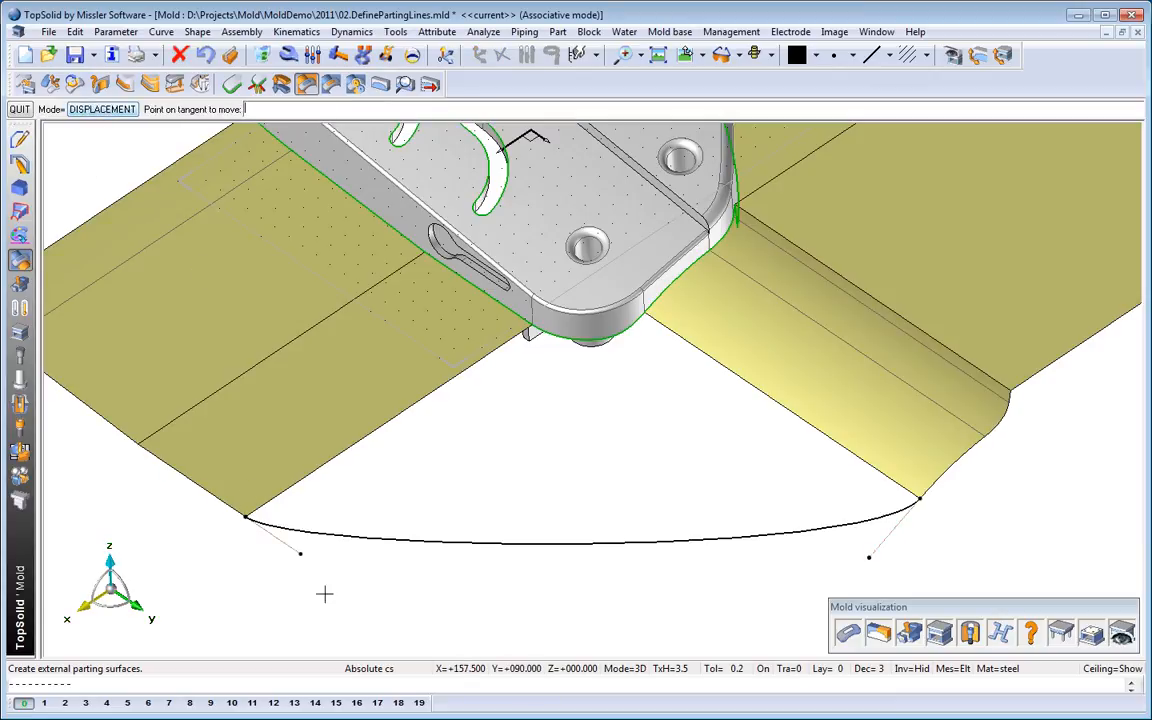
left_click(300, 551)
left_click(473, 608)
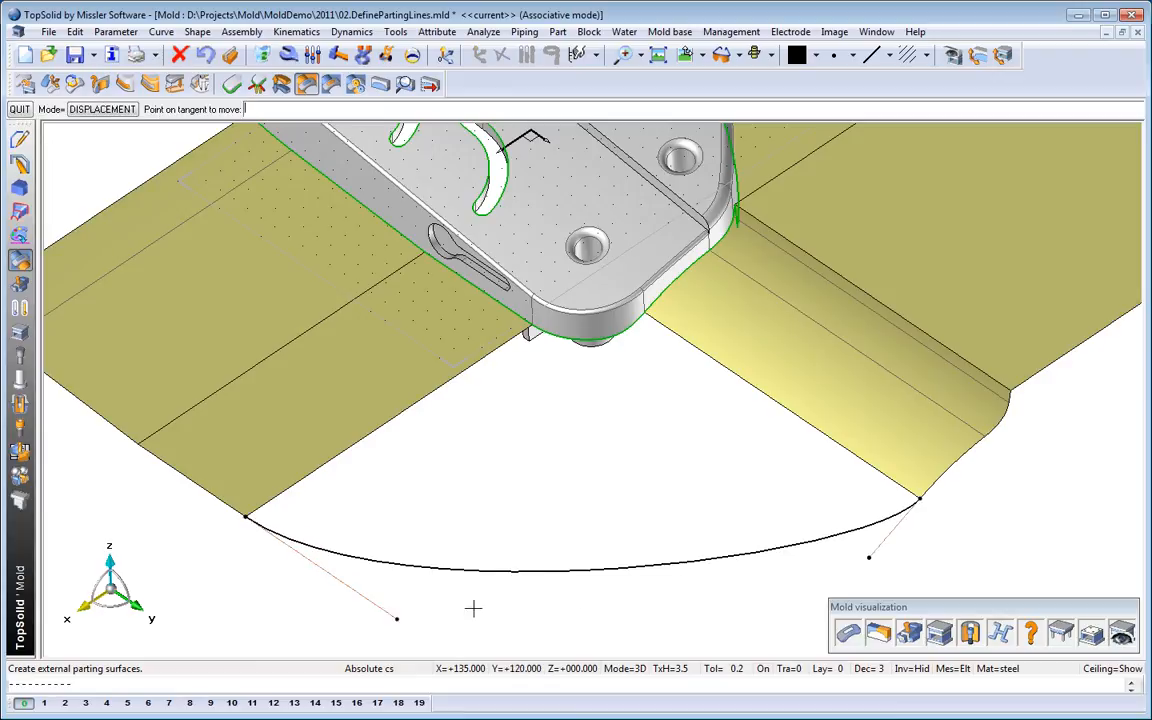
left_click(869, 557)
left_click(761, 609)
key("Escape")
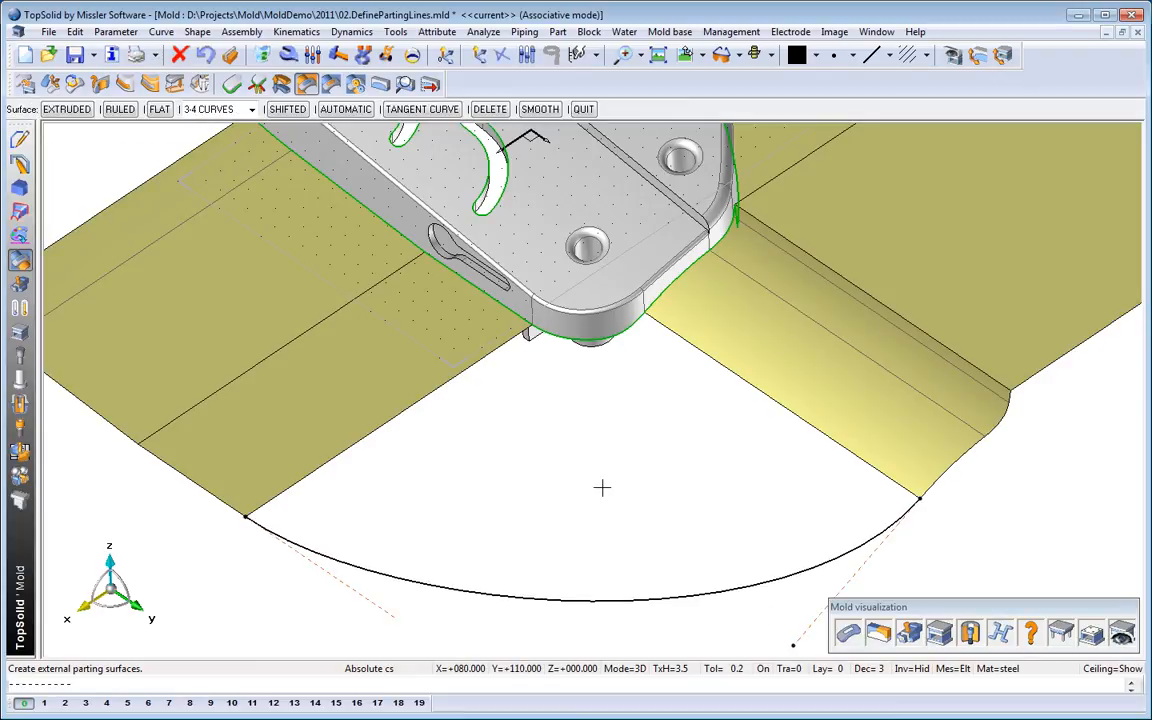
- Set the current colour to light yellow and fill the corner with a smooth 3-4 curves surface, concatenating the part's edge curves
left_click(816, 56)
left_click(803, 115)
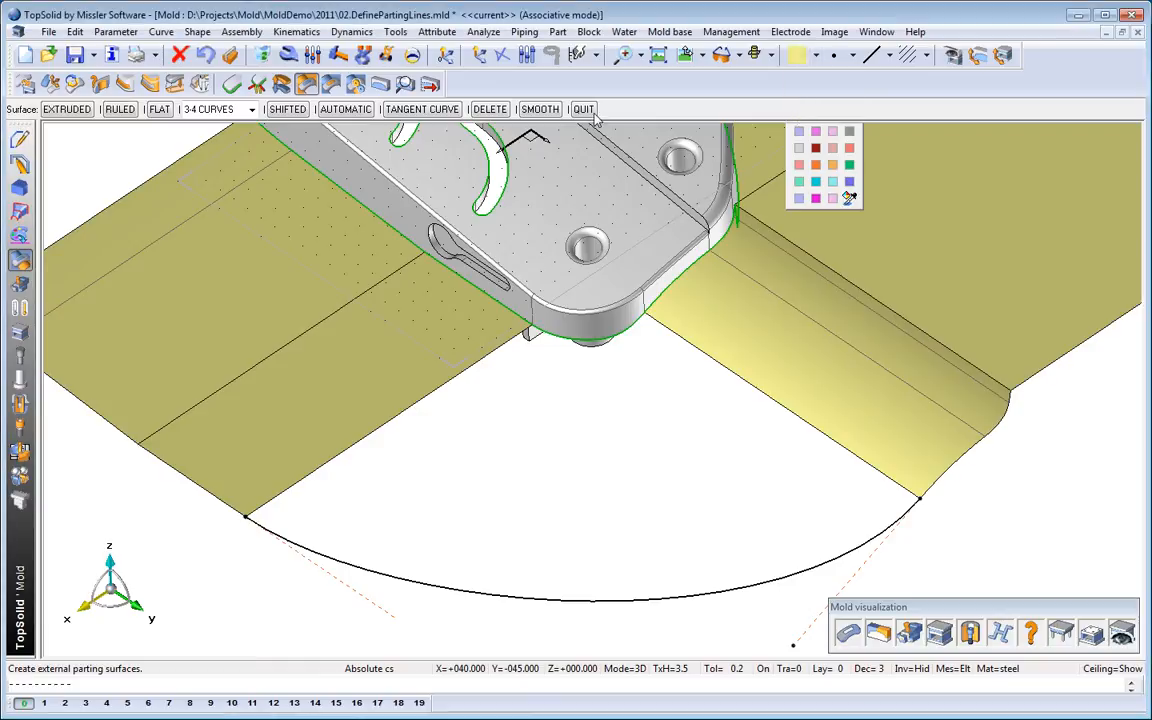
left_click(252, 110)
left_click(262, 134)
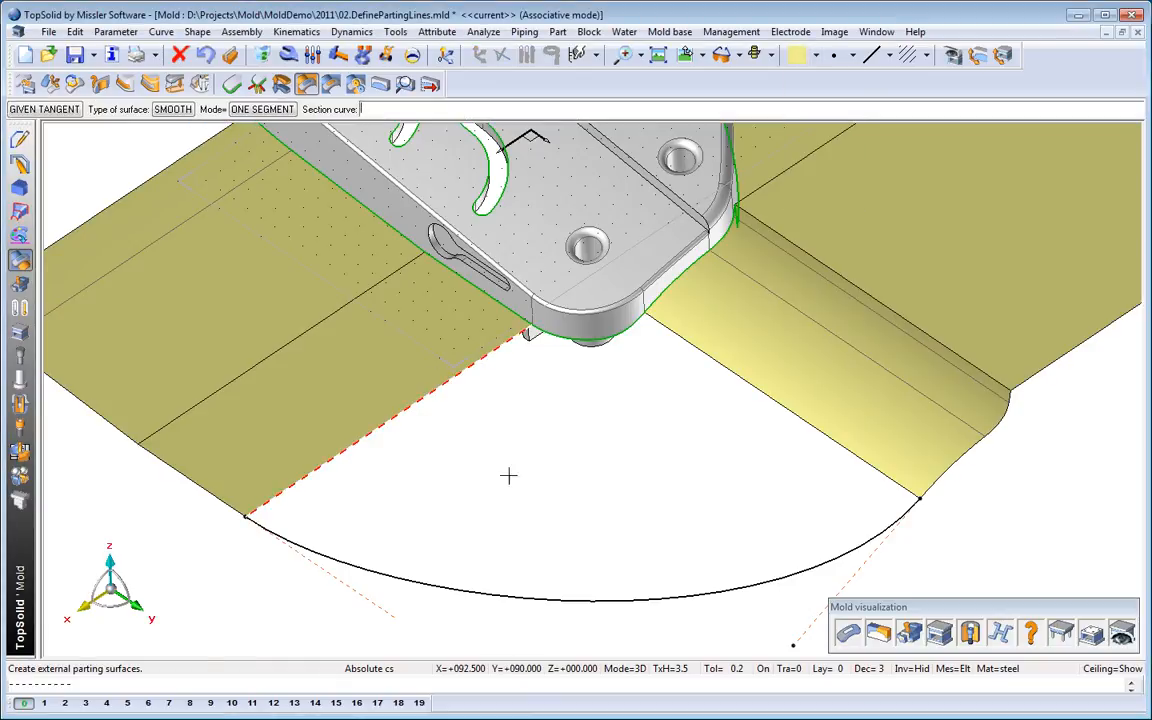
left_click(700, 358)
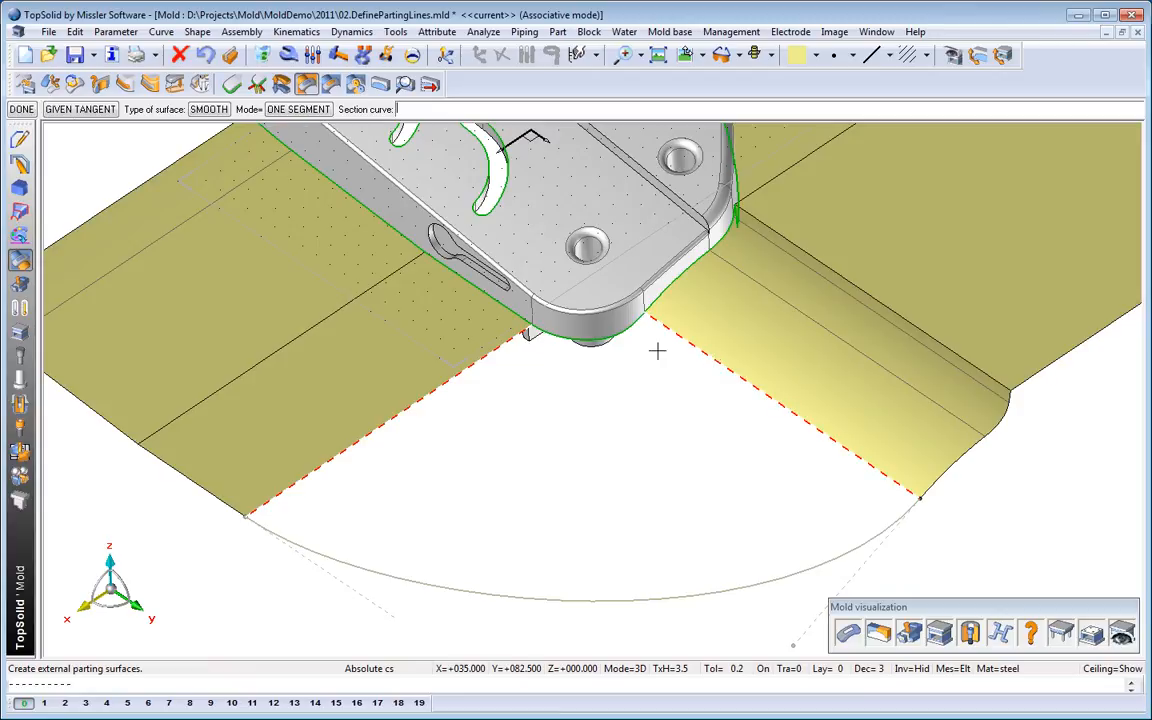
left_click(298, 109)
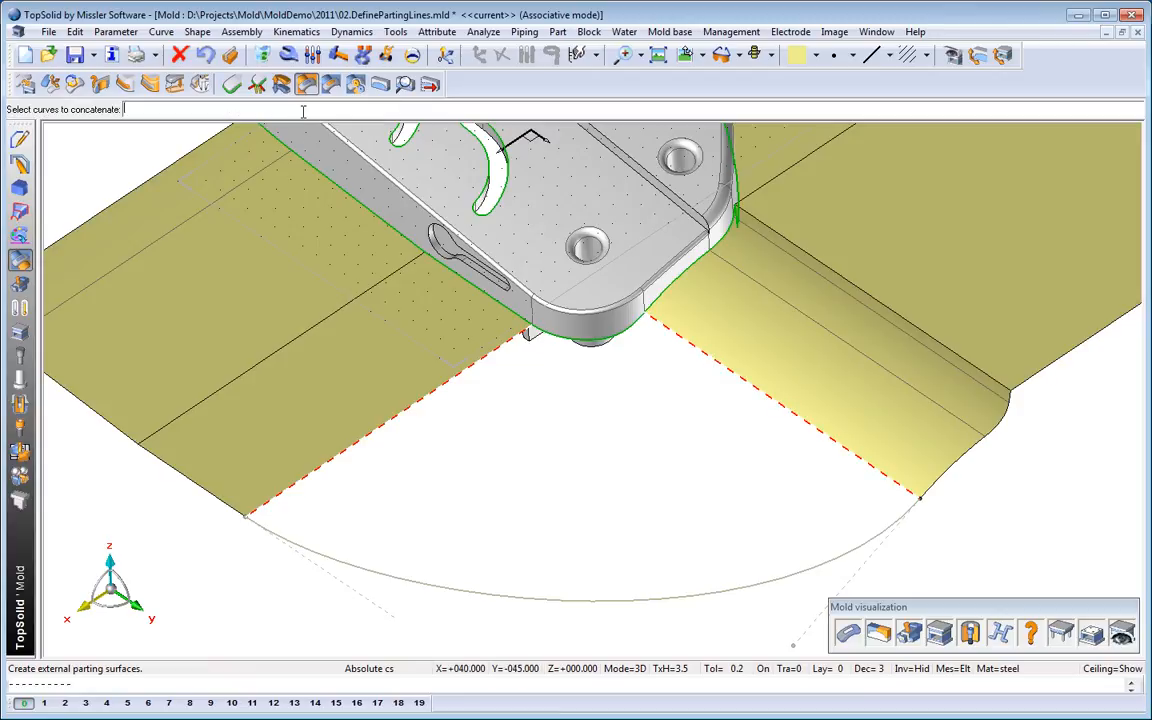
left_click(641, 339)
left_click(640, 365)
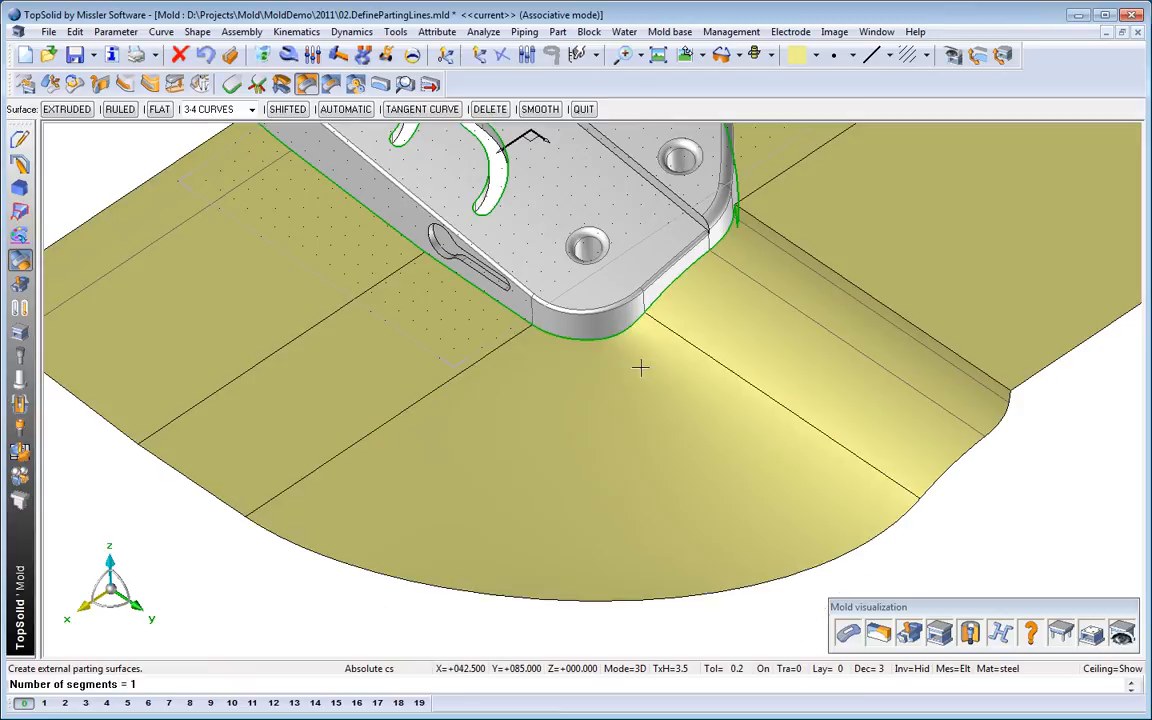
- Switch the colour to black and create a tangent curve with 20 mm tangents between the notched-end and straight-side surfaces' outer corners
key("Right")
key("Right")
key("Right")
key("Right")
key("Right")
key("Right")
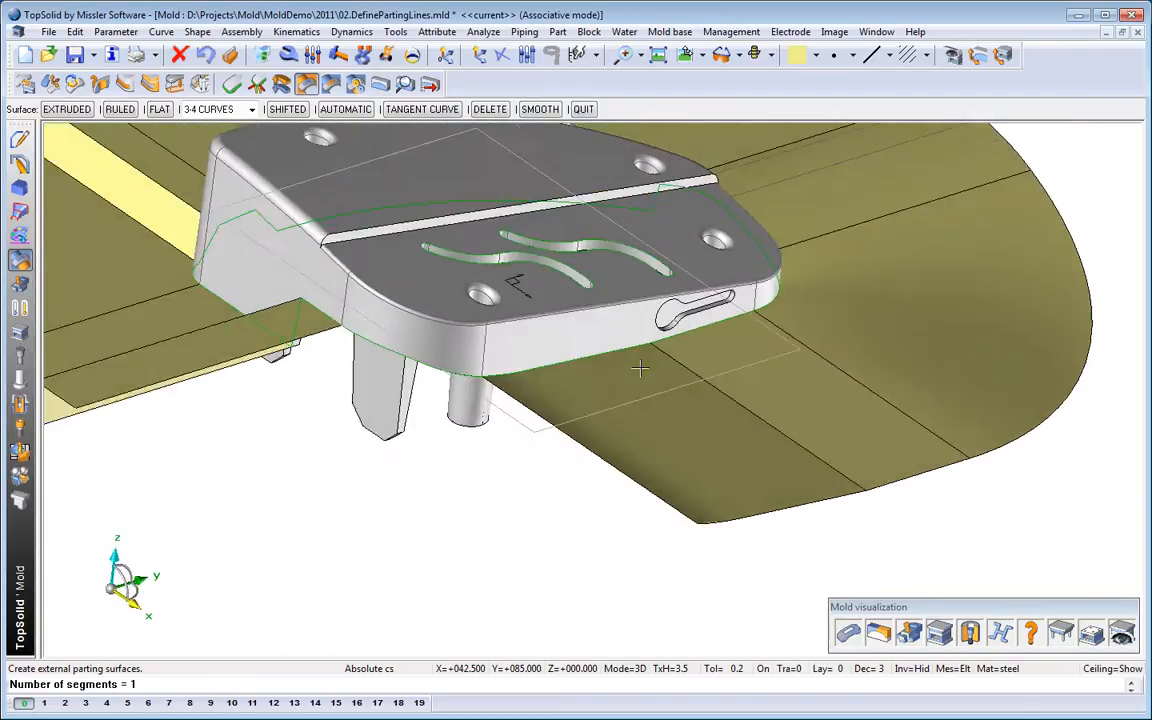
key("Up")
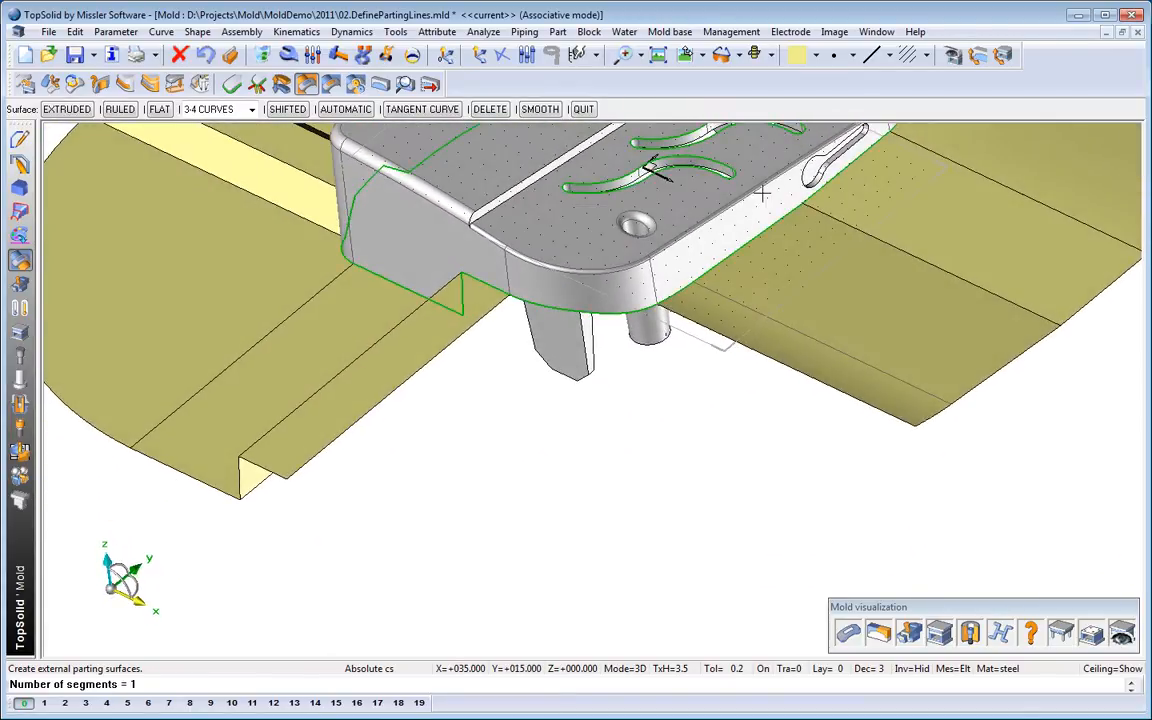
left_click(817, 56)
left_click(816, 81)
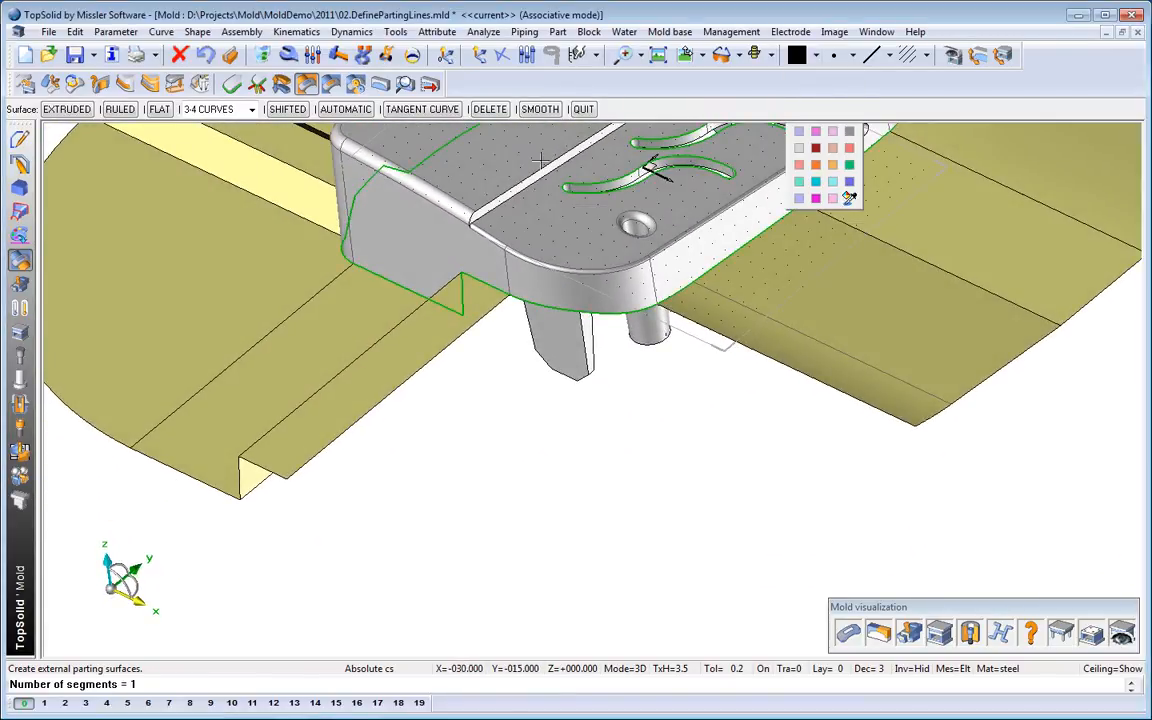
left_click(430, 109)
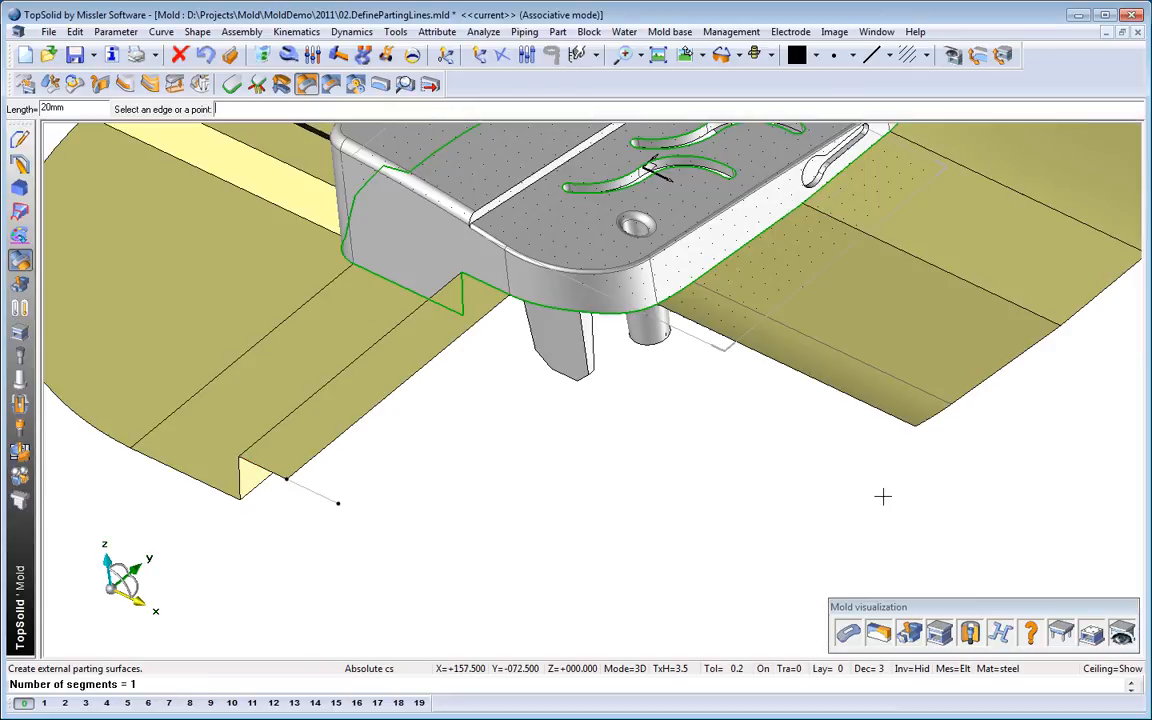
left_click(922, 426)
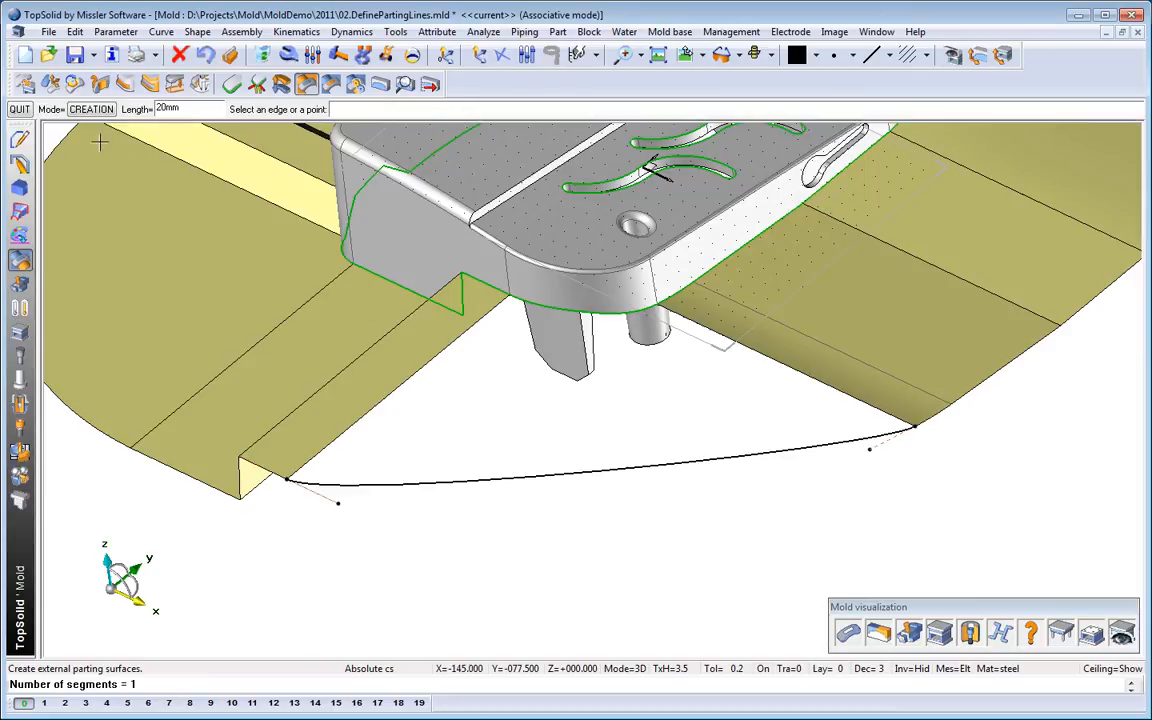
- Lengthen both end tangents of the notched-end corner curve in Displacement mode so the curve bulges further outward
left_click(91, 109)
left_click(91, 109)
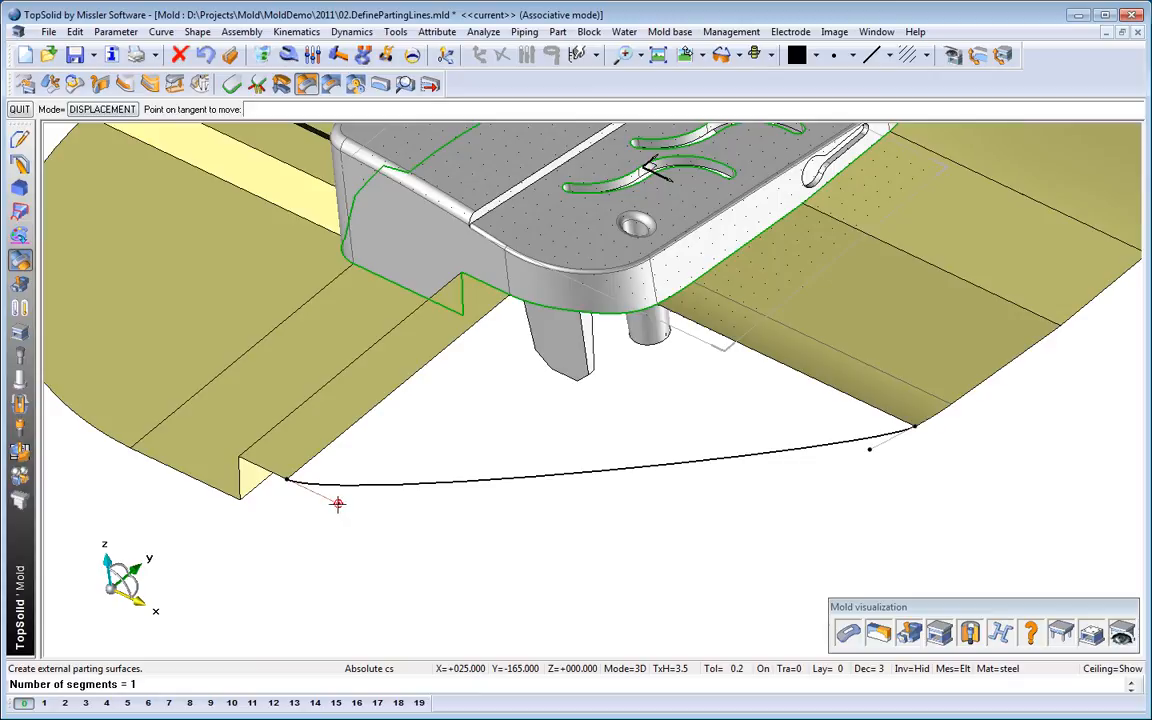
left_click(337, 503)
left_click(428, 546)
left_click(869, 450)
left_click(792, 489)
key("Escape")
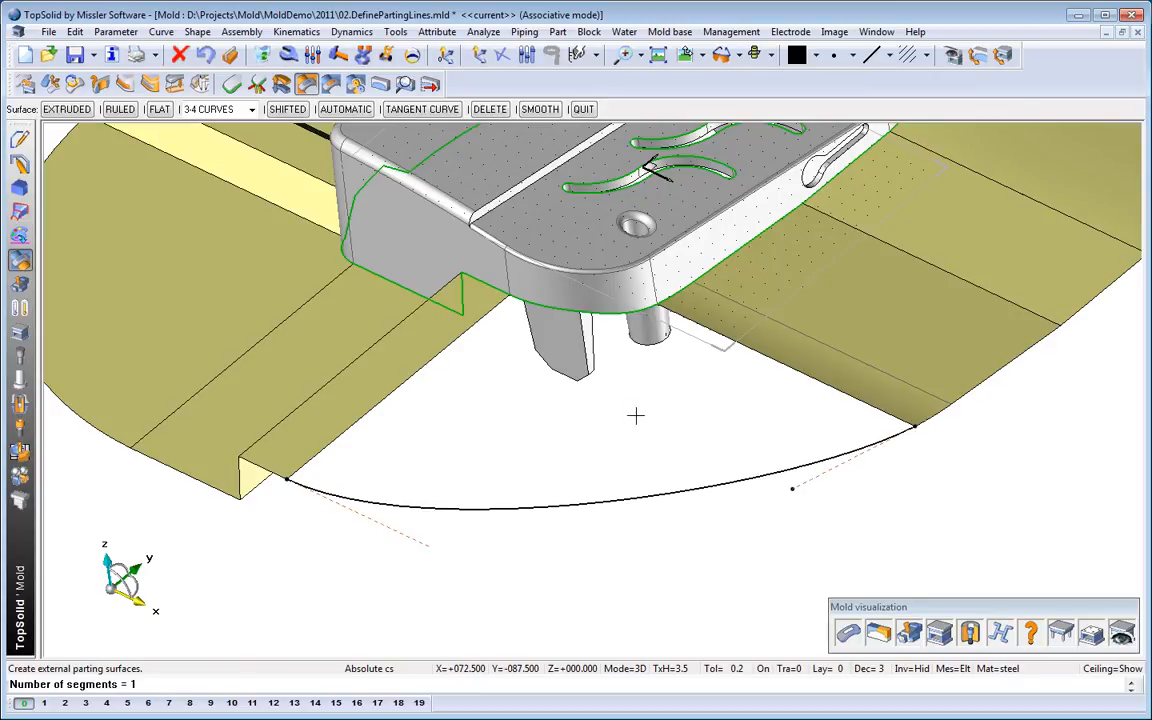
- Set the current colour to light yellow and fill the last open corner with a smooth 3-4 curves surface, concatenating the part's parting-line edges
left_click(252, 110)
left_click(250, 127)
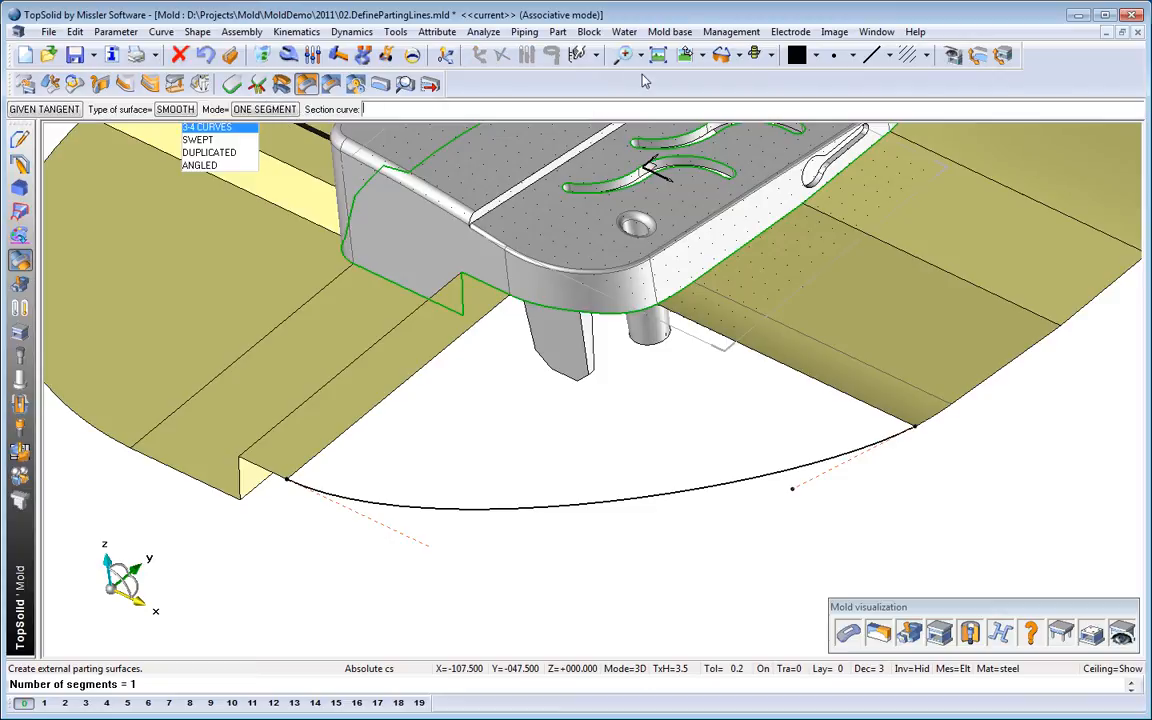
left_click(818, 57)
left_click(799, 114)
middle_click_drag(617, 380, 476, 380)
left_click(476, 380)
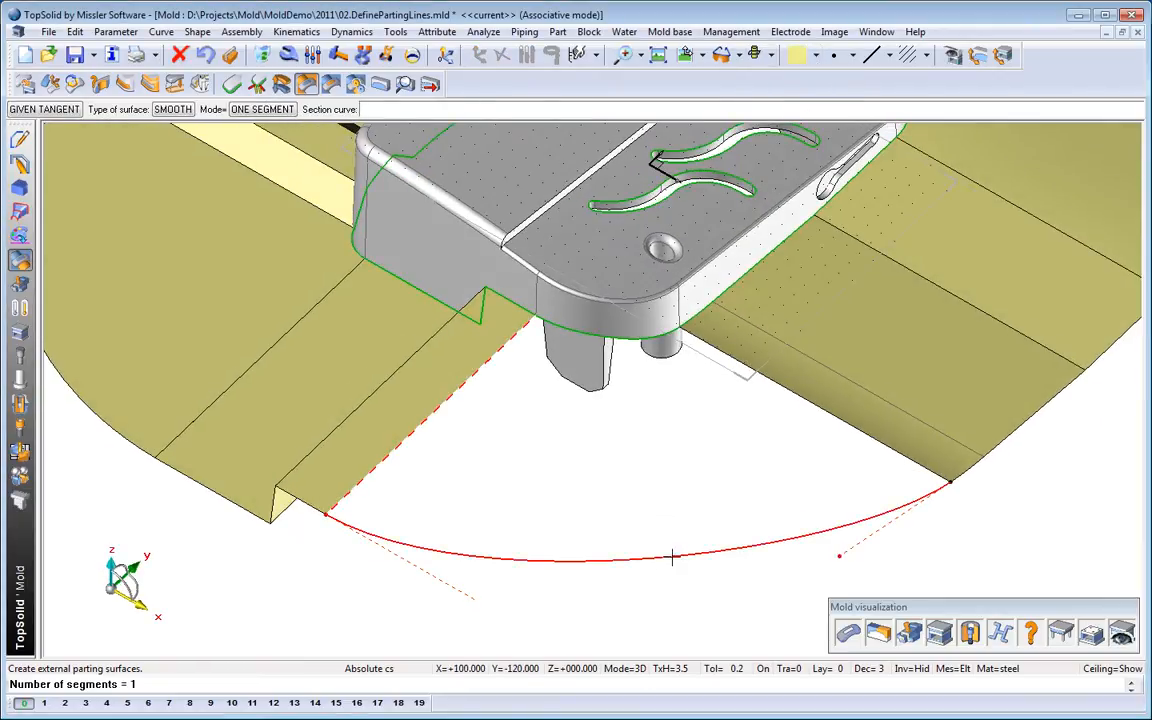
left_click(803, 400)
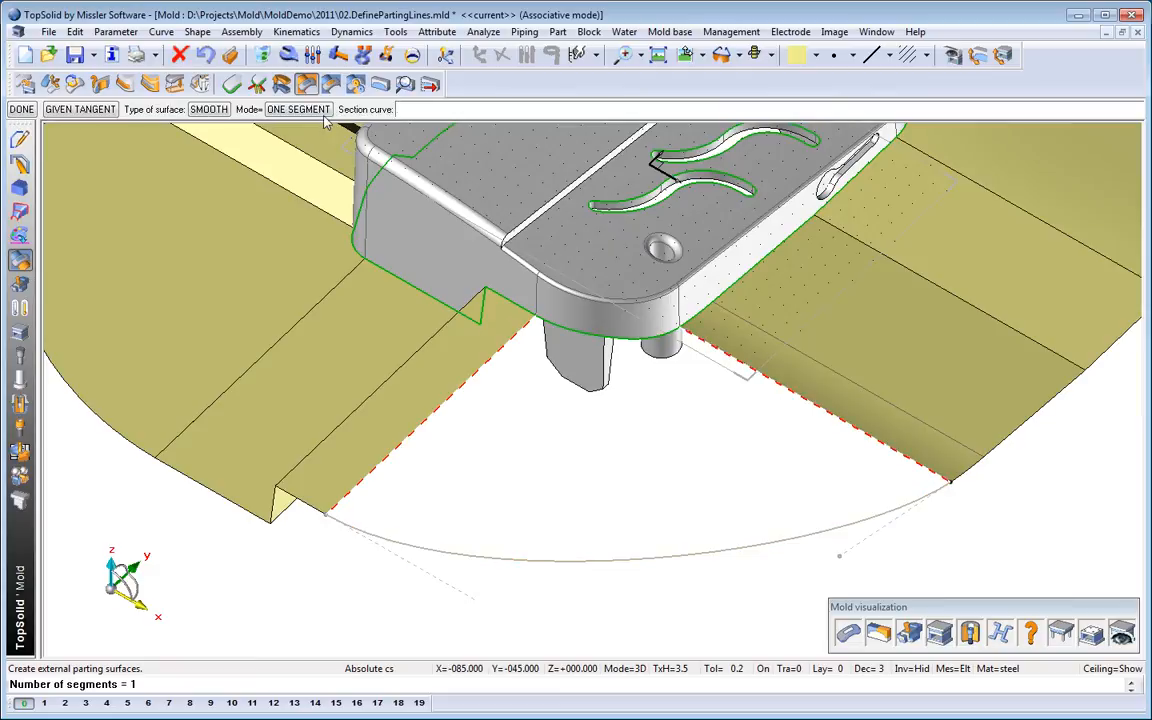
left_click(537, 368)
left_click(566, 330)
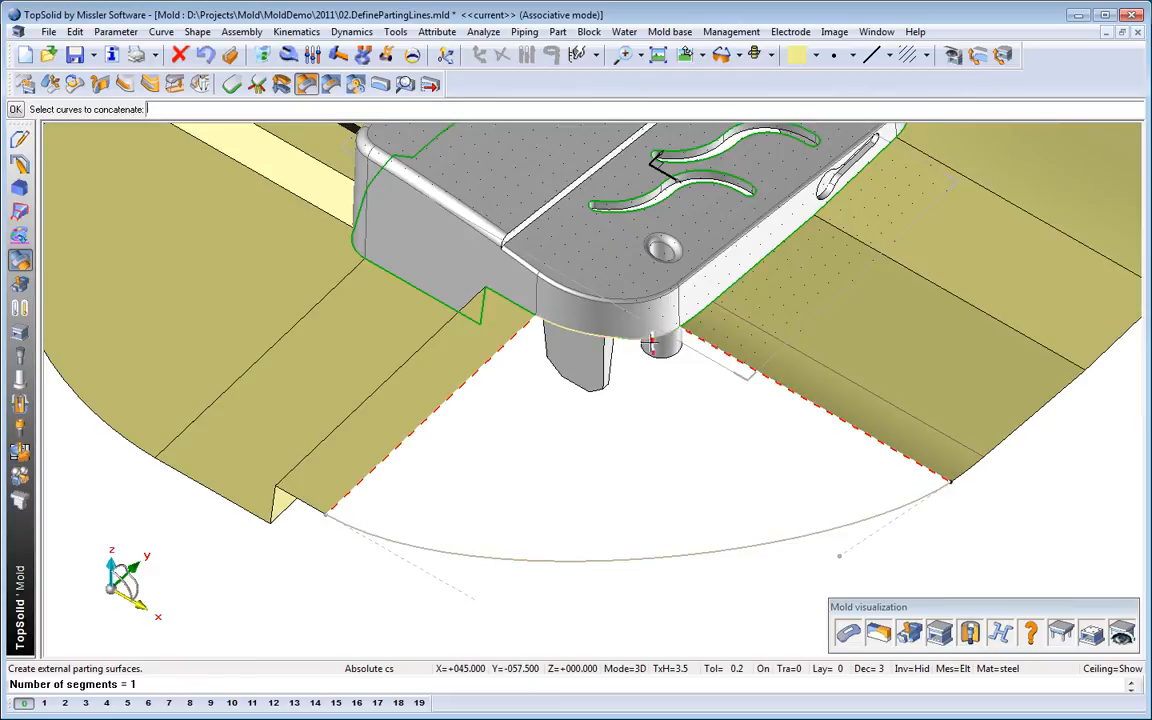
key("Return")
key("Return")
middle_click_drag(648, 399, 640, 393)
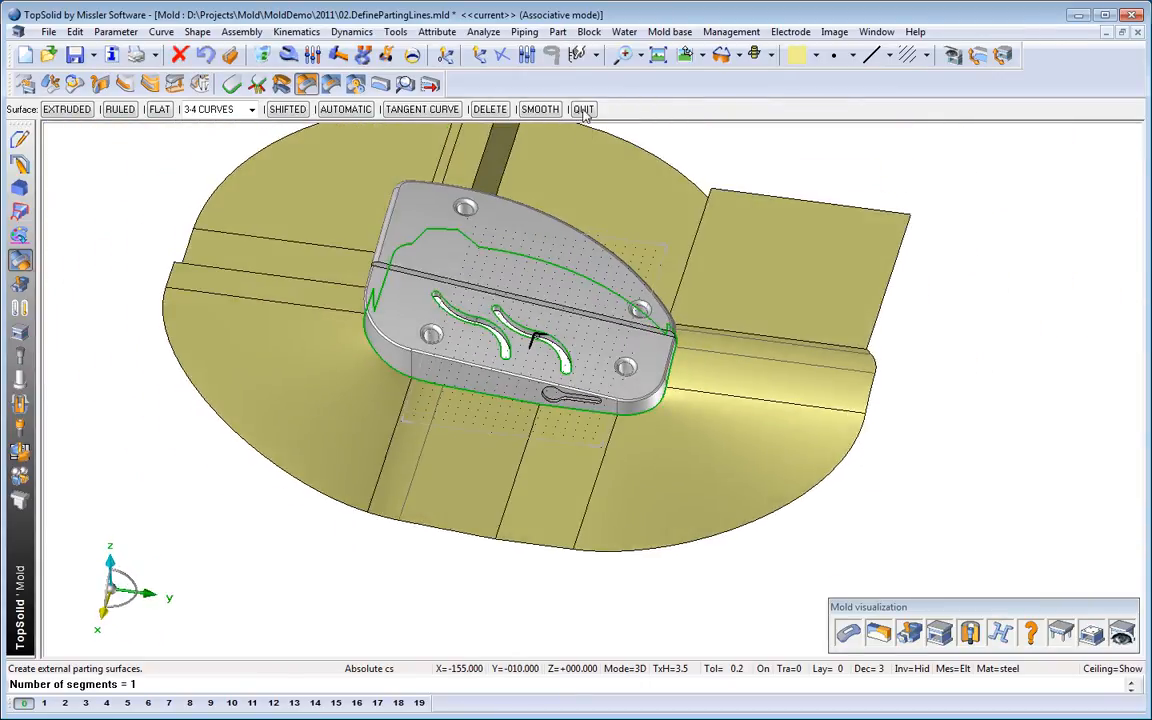
- Create trimmed internal parting surfaces that close both S-shaped slots in the part, using Automatic mode
left_click(530, 108)
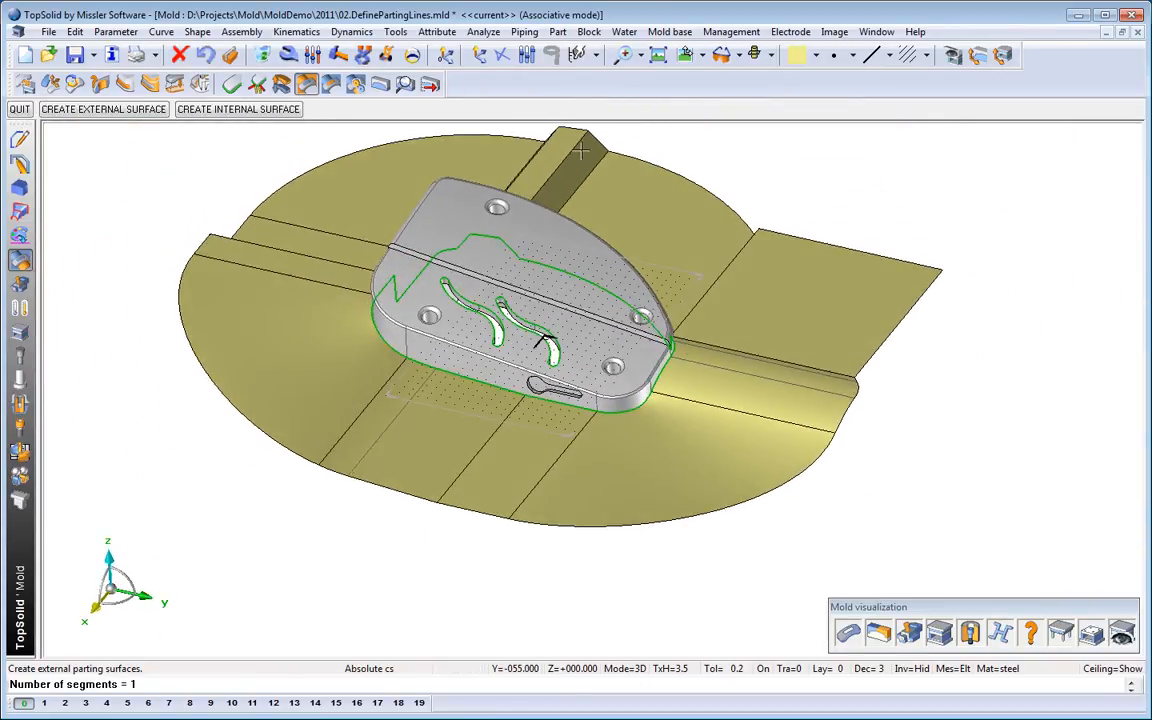
left_click(257, 110)
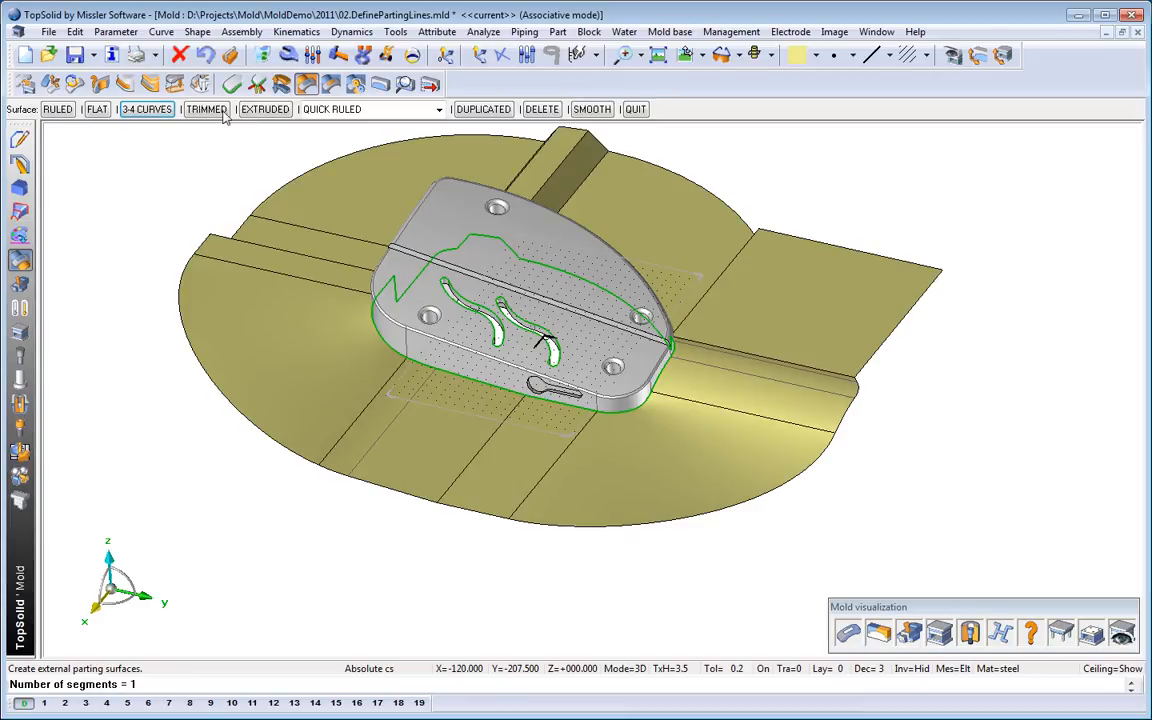
left_click(211, 110)
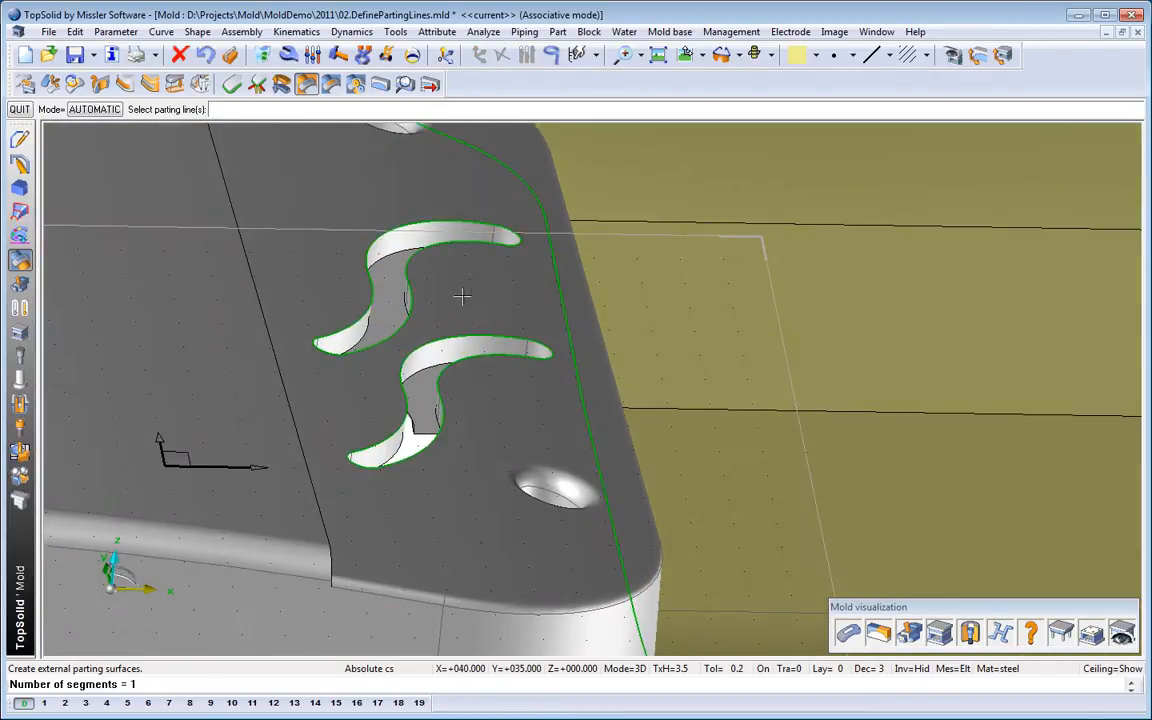
left_click(466, 333)
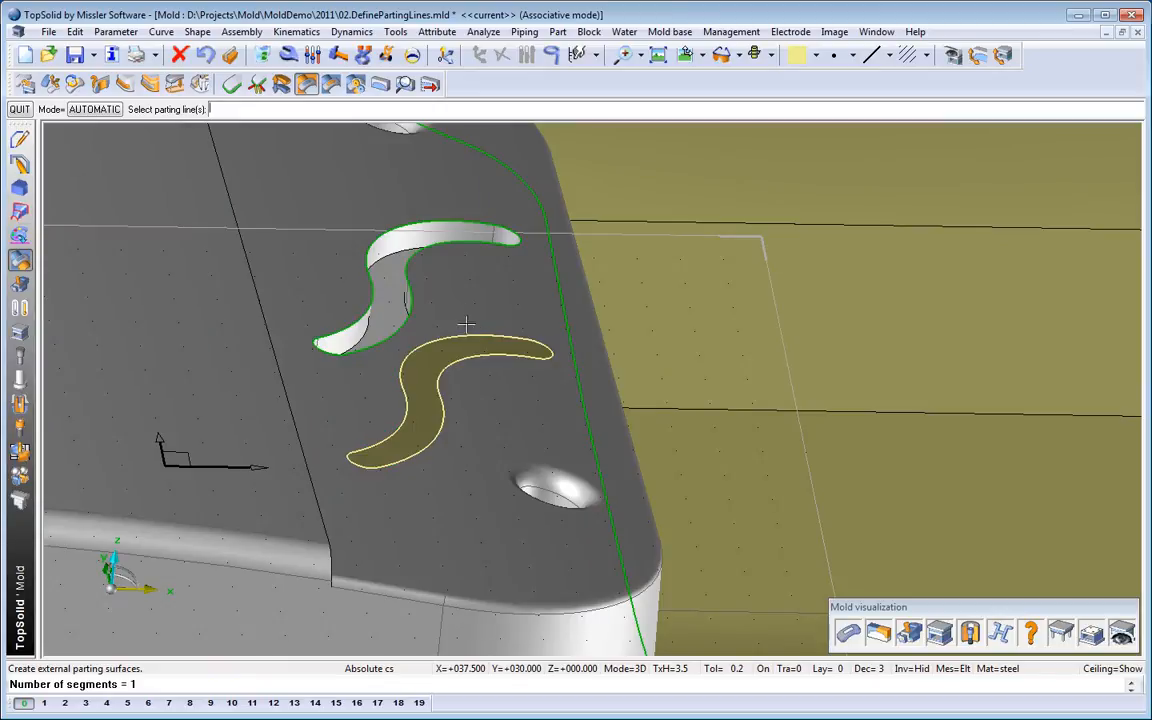
left_click(456, 242)
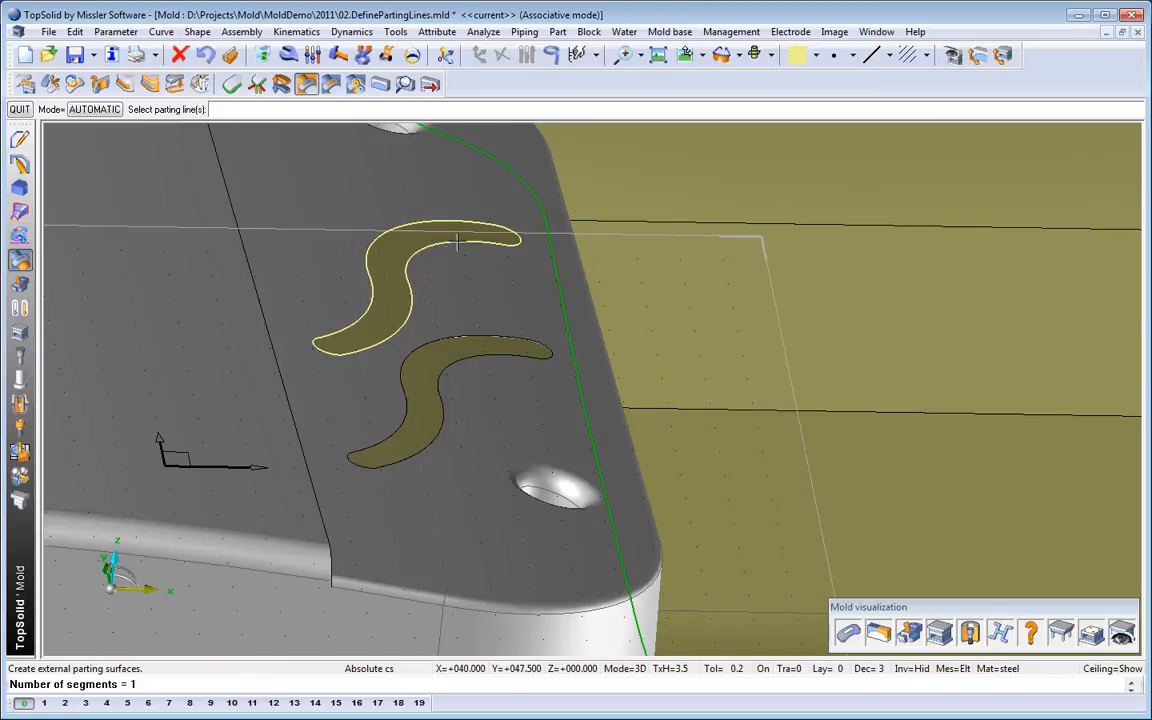
key("Escape")
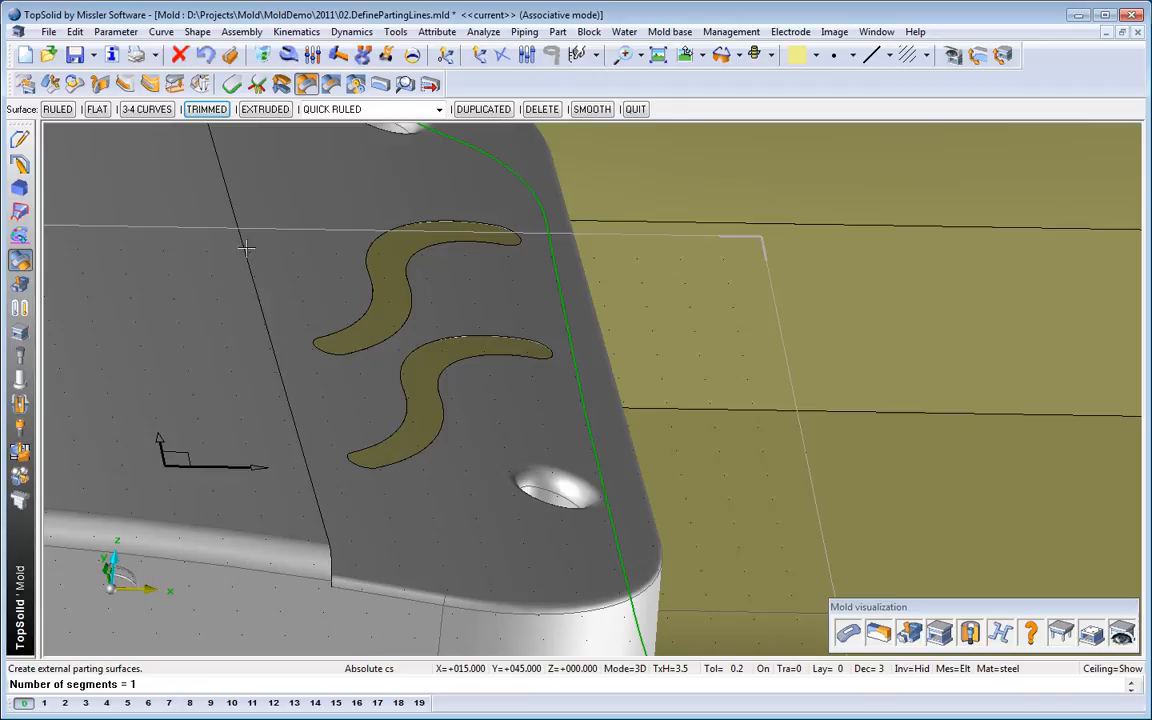
left_click(643, 111)
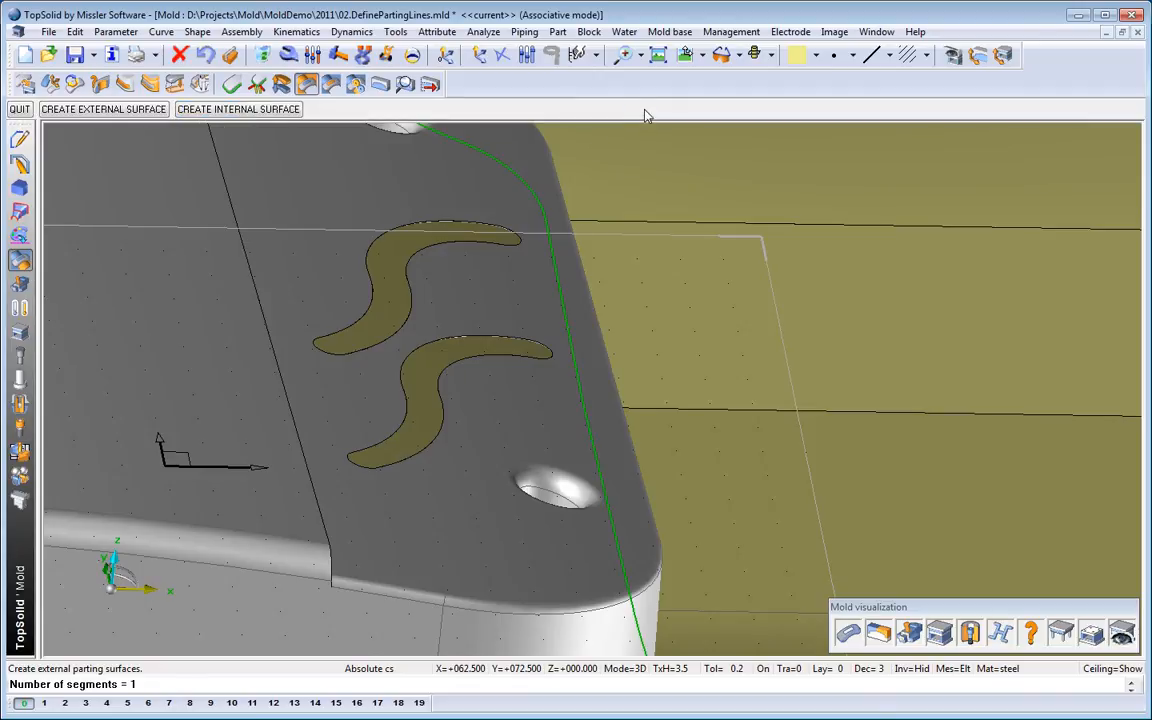
left_click(20, 111)
- Create 130 x 180 x 90 mm standard core/cavity blocks on the current coordinate system with the trimming operation enabled
key("F2")
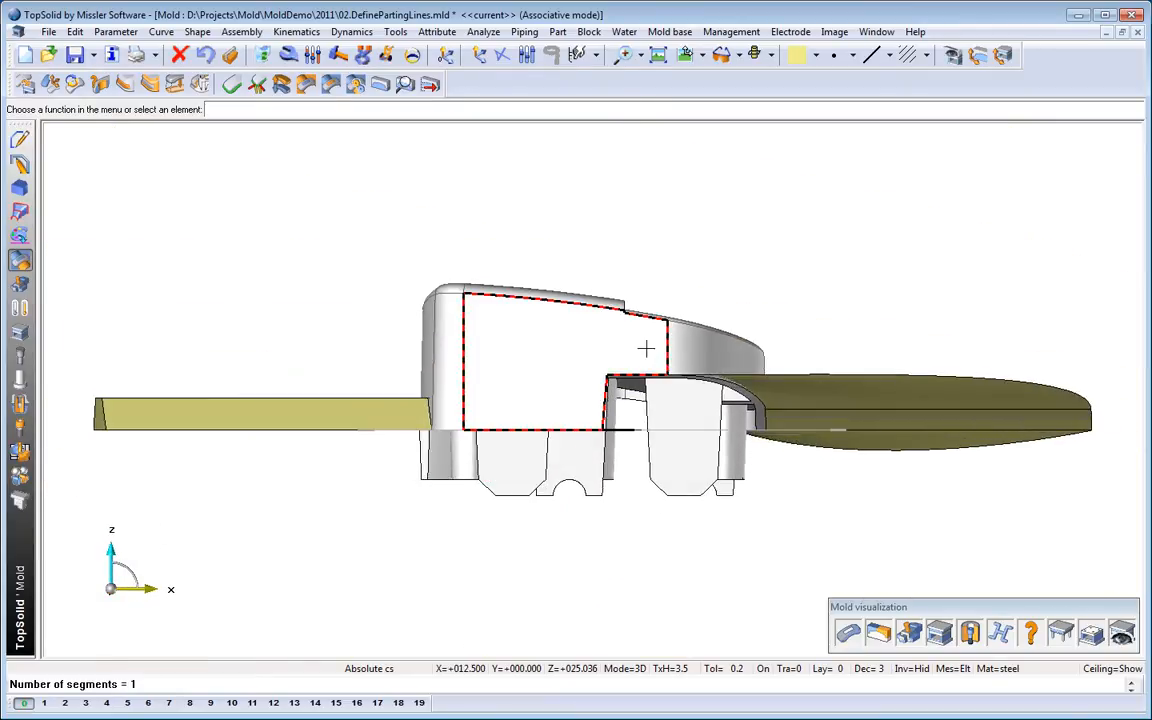
middle_click_drag(201, 578, 493, 362)
scroll(493, 362, "up", 5)
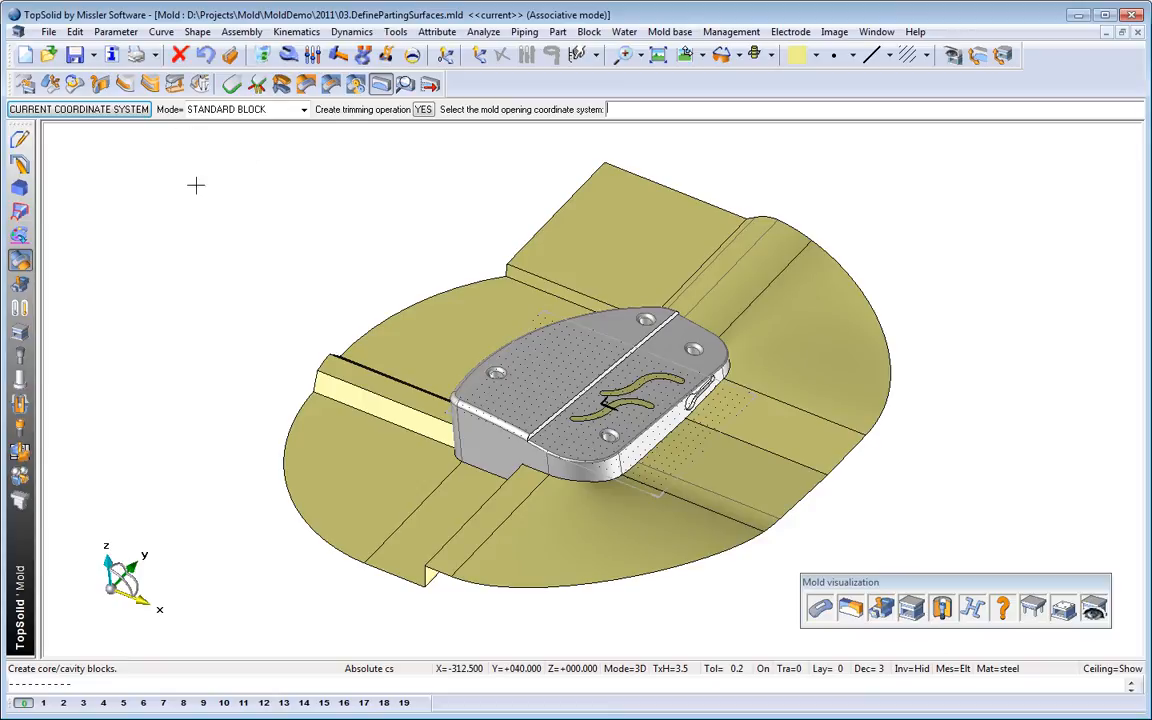
key("Return")
key("Return")
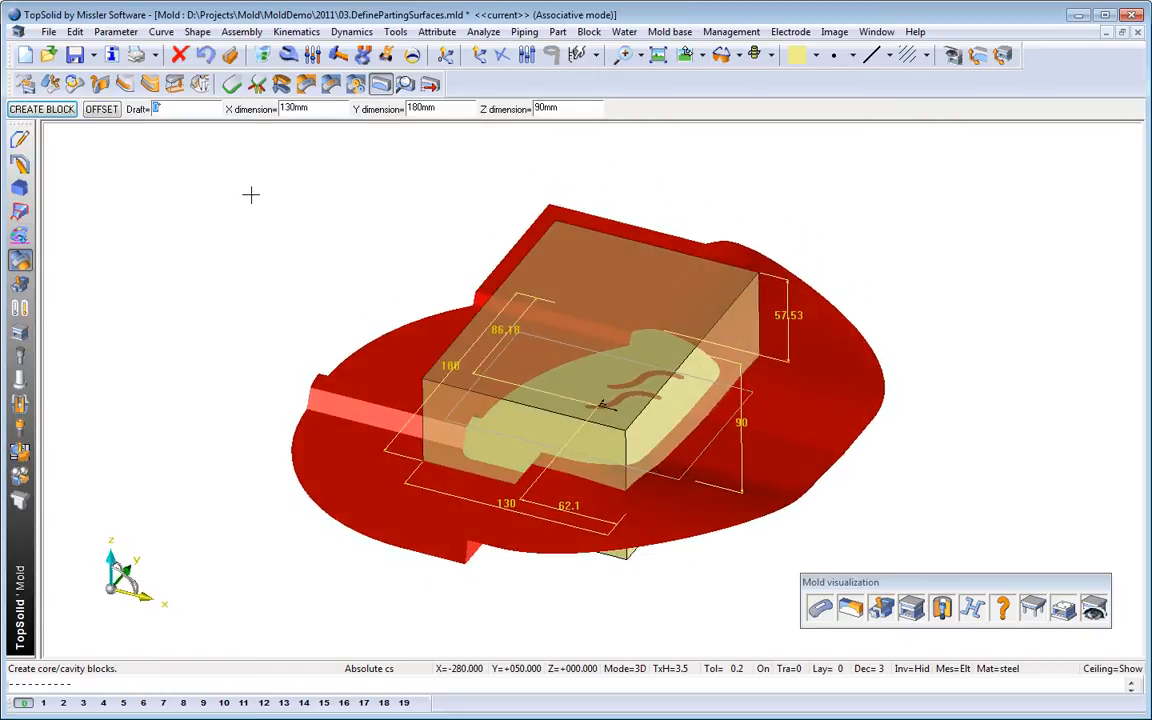
right_click(250, 195)
left_click(141, 150)
key("Return")
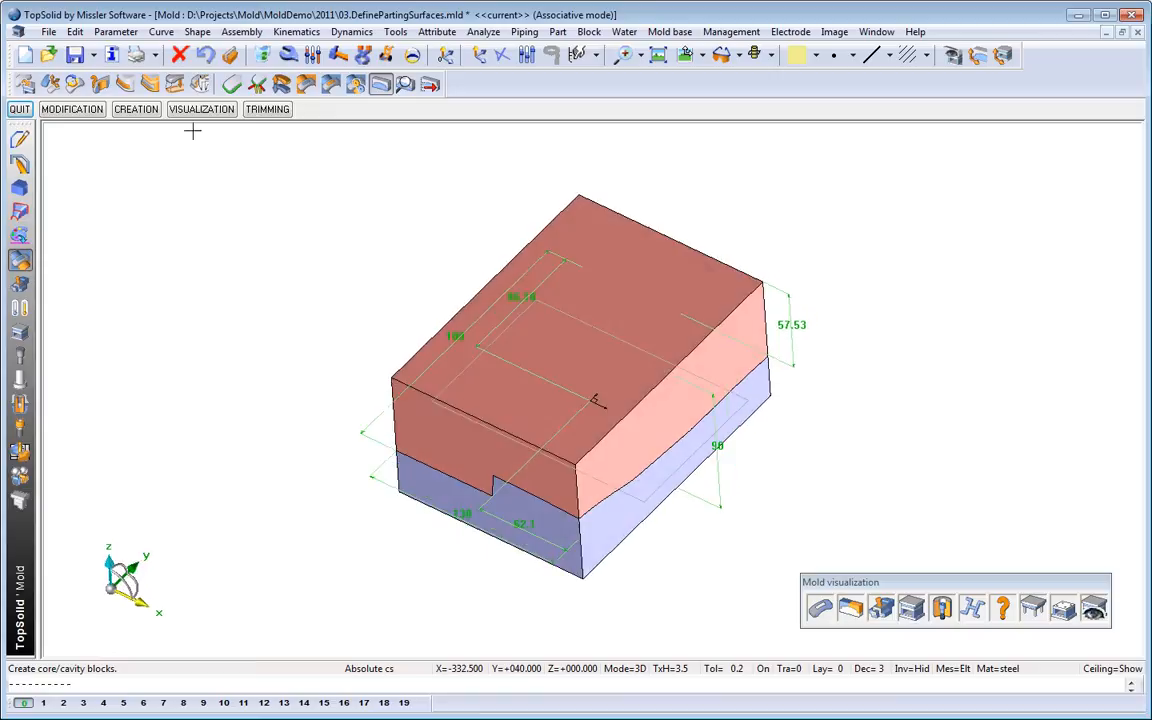
- Visualize the top block and the bottom block separately to examine their trimmed molding faces
left_click(202, 112)
left_click(174, 112)
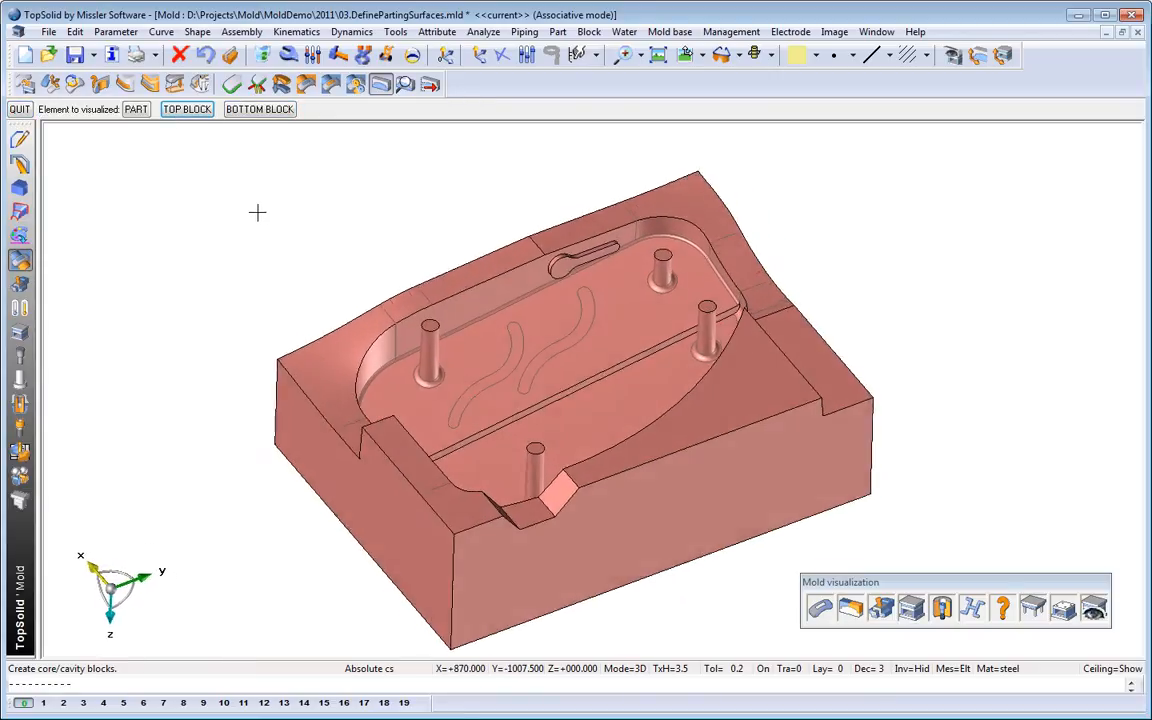
left_click(244, 111)
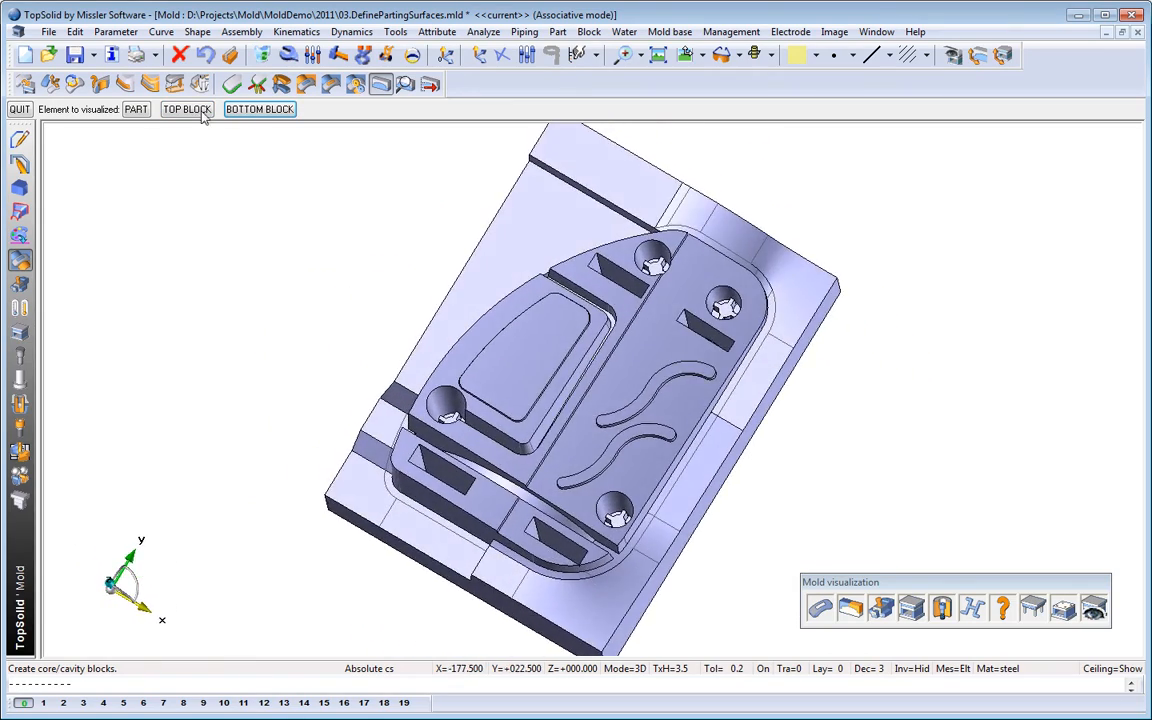
left_click(22, 110)
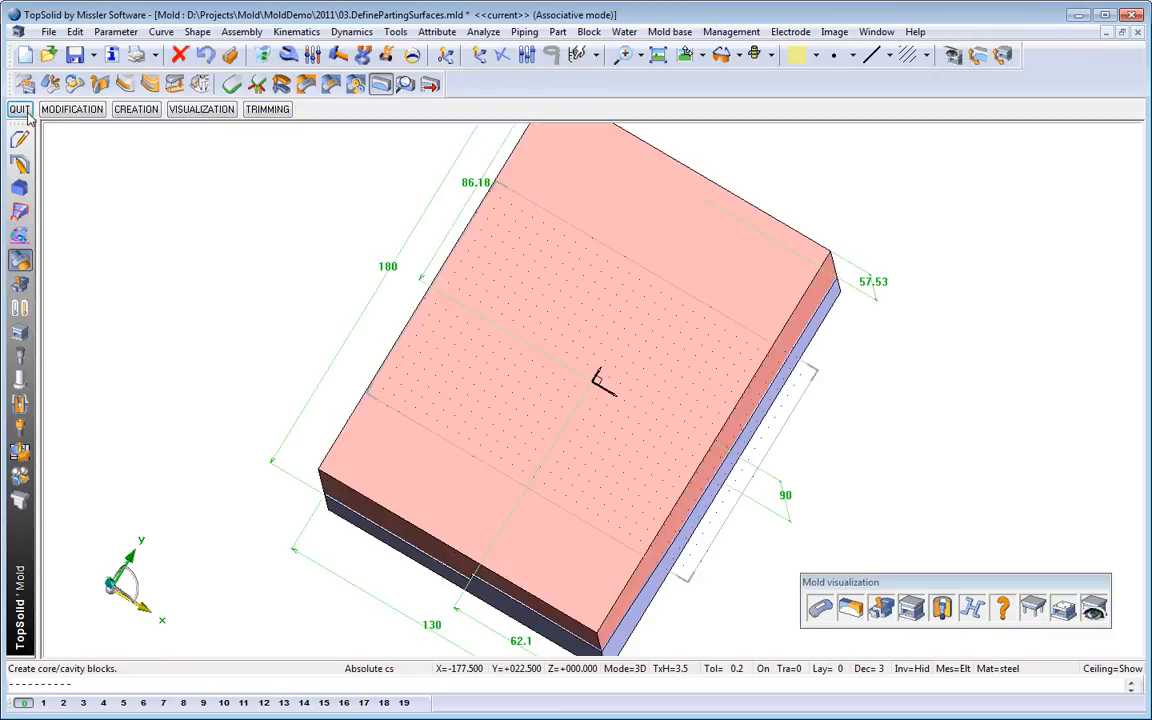
left_click(27, 113)
- Set the core/cavity block's Y dimension to 200 mm and its Y offset from the origin to 100 mm
left_click(685, 57)
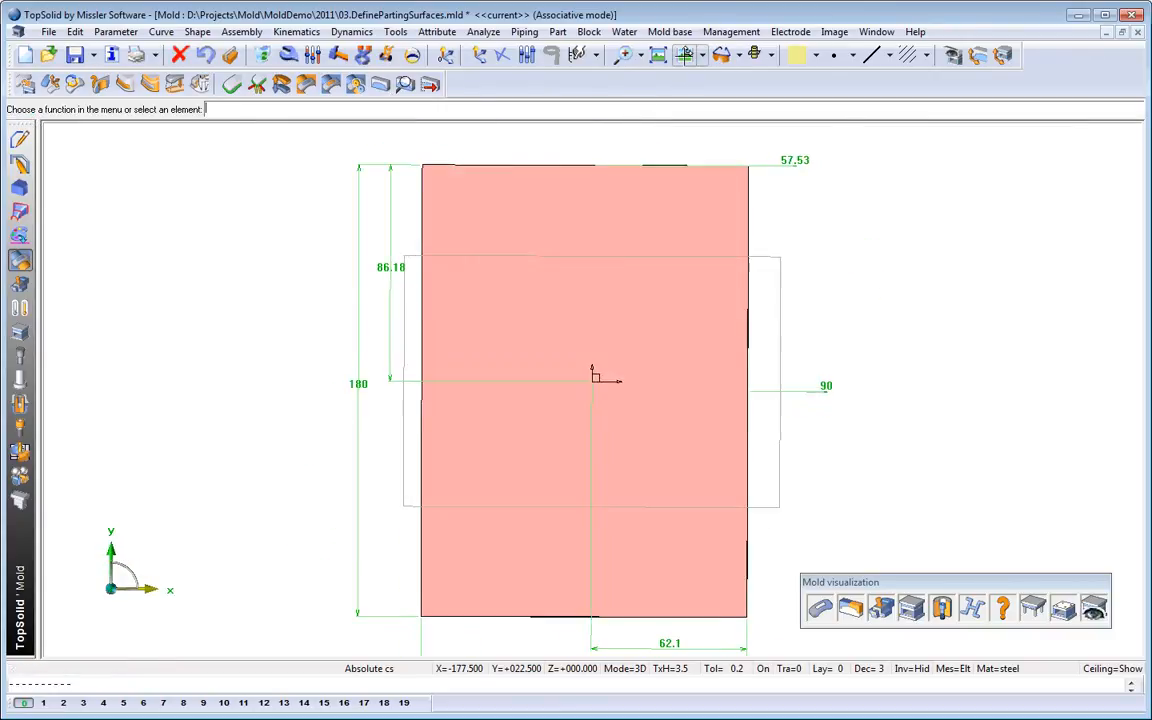
left_click(313, 56)
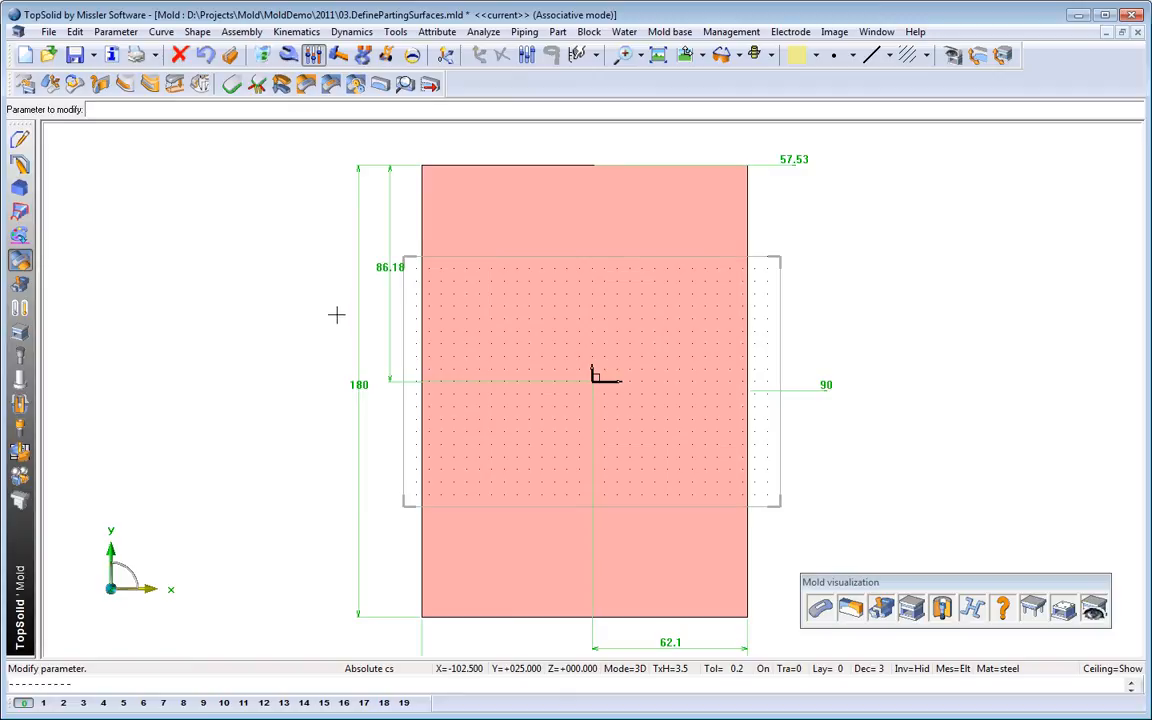
left_click(366, 388)
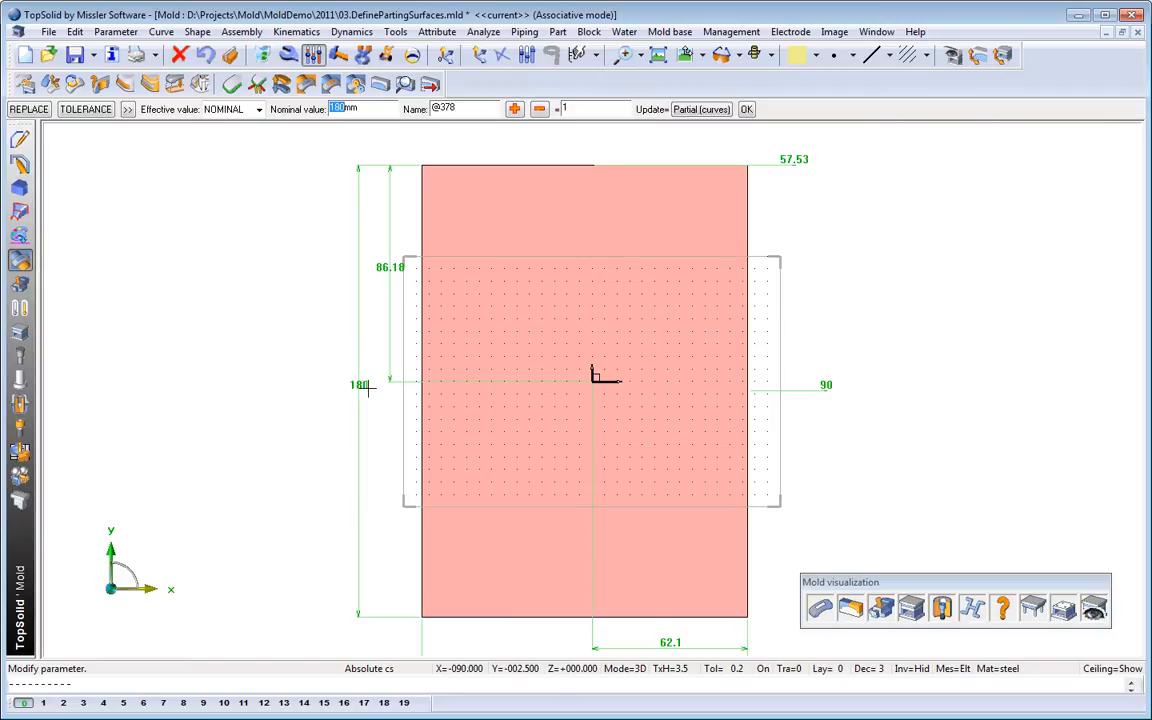
type("20")
key("Return")
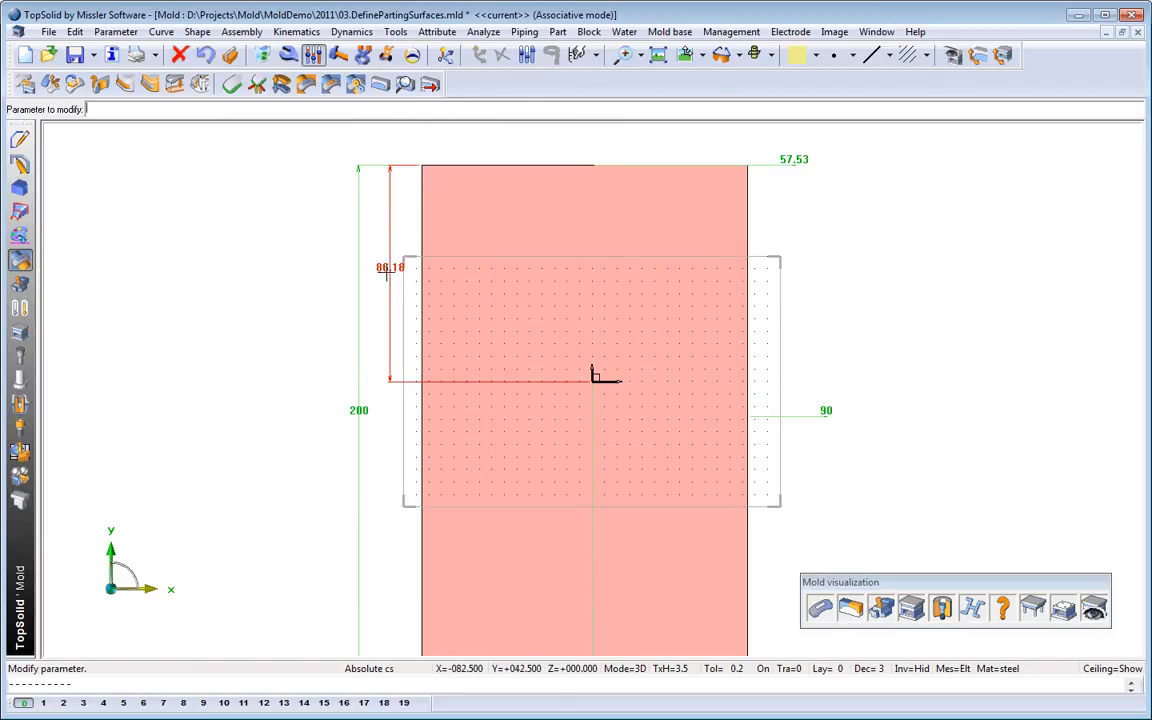
left_click(386, 274)
type("100")
key("Return")
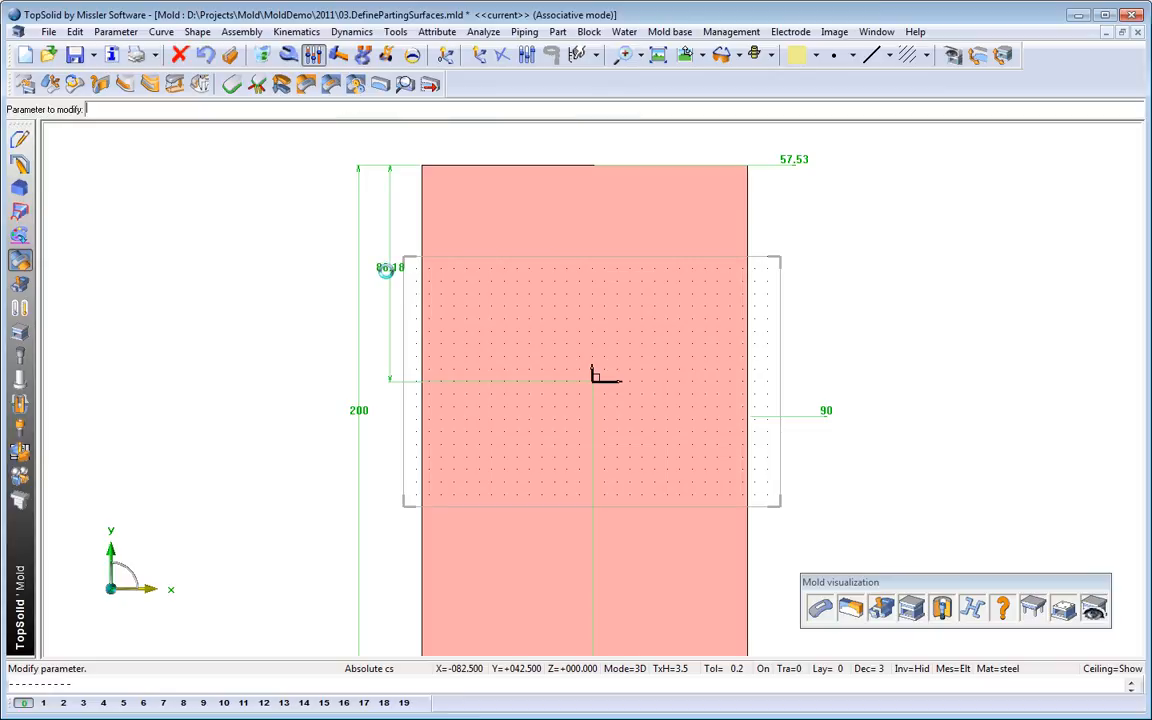
- Set the block's X dimension to 160 mm and its X offset from the origin to 80 mm
scroll(386, 266, "down", 4)
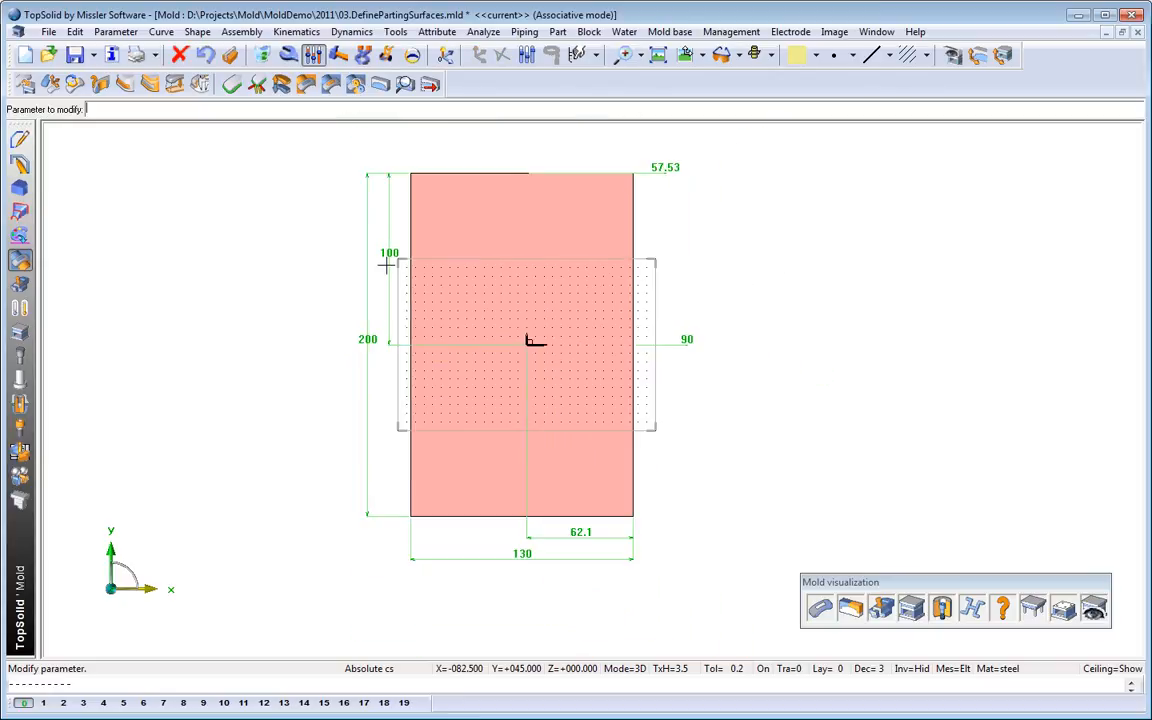
left_click(517, 556)
type("160")
key("Return")
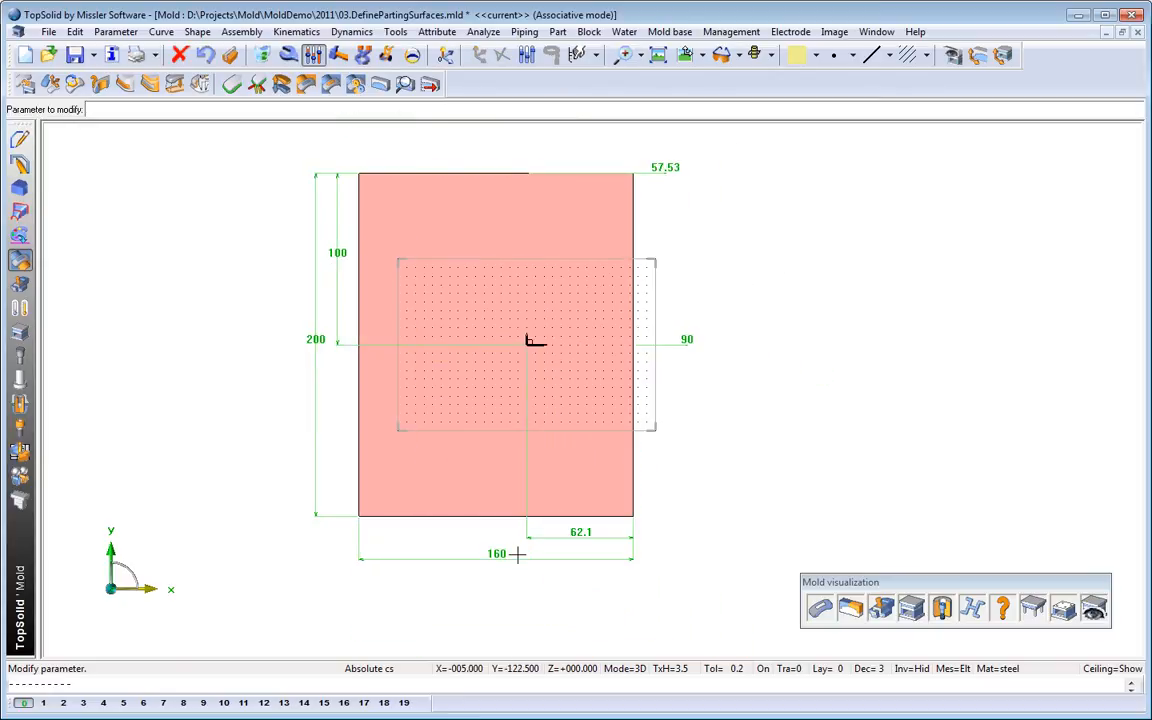
left_click(588, 535)
type("80")
key("Return")
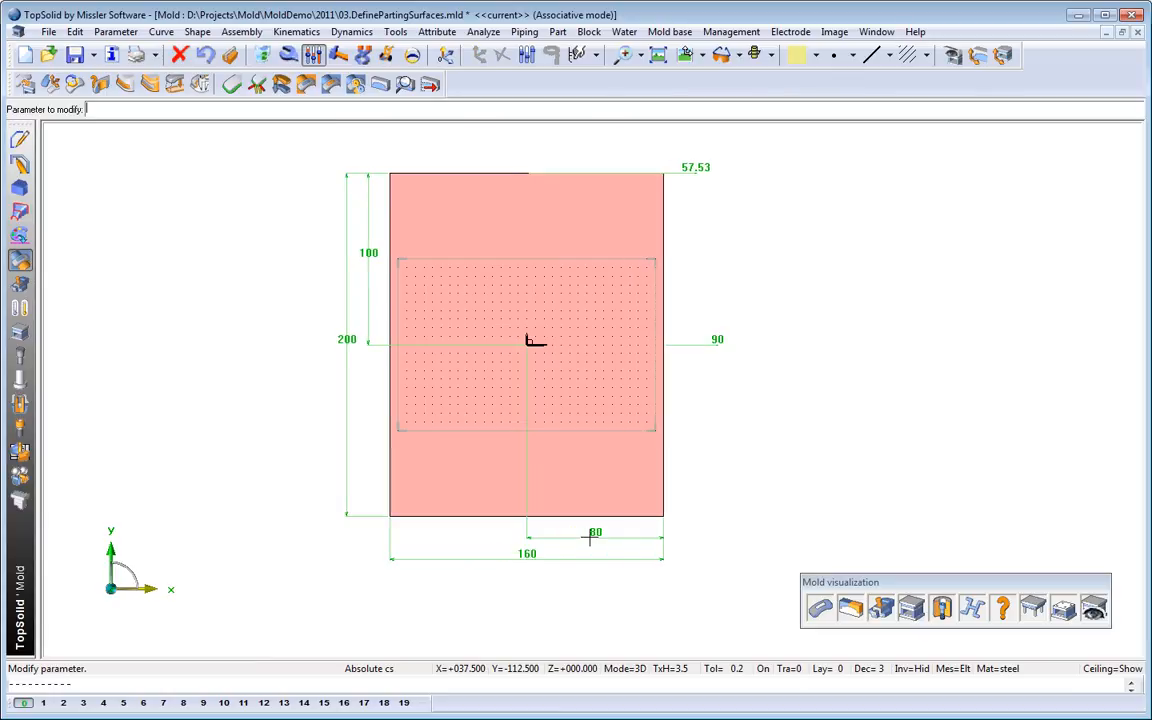
- Blank out the red top block to expose the bottom block's core shape
middle_click_drag(590, 537, 700, 110)
left_click(721, 54)
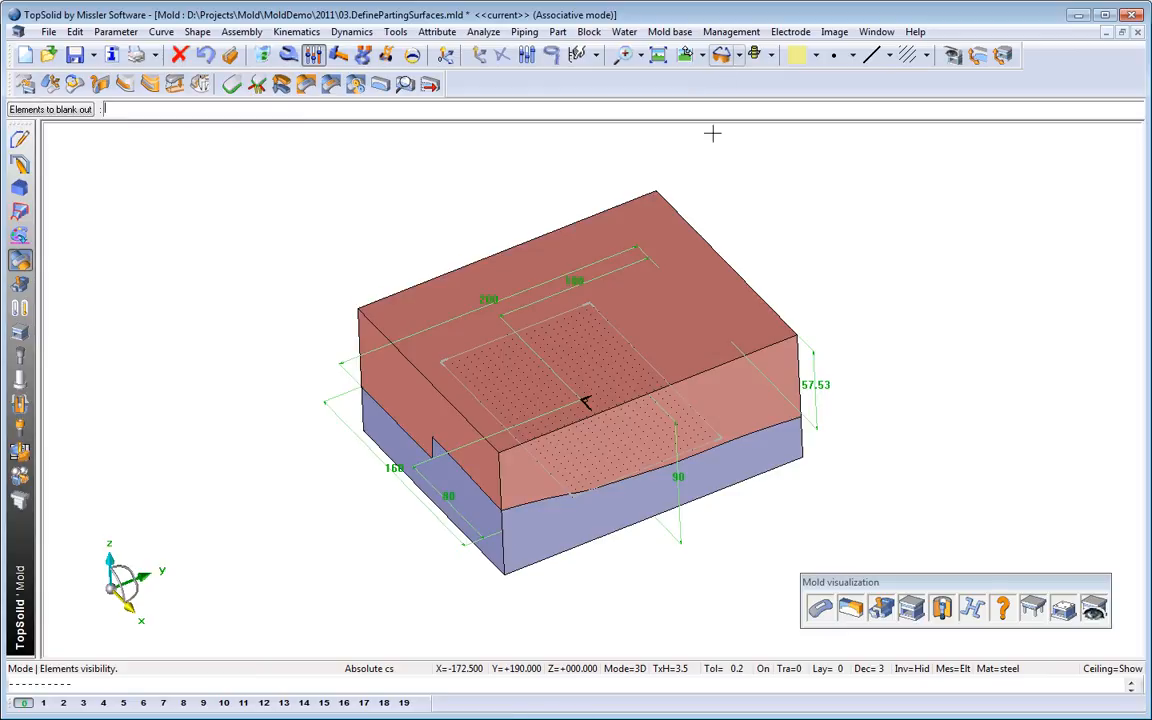
left_click(671, 360)
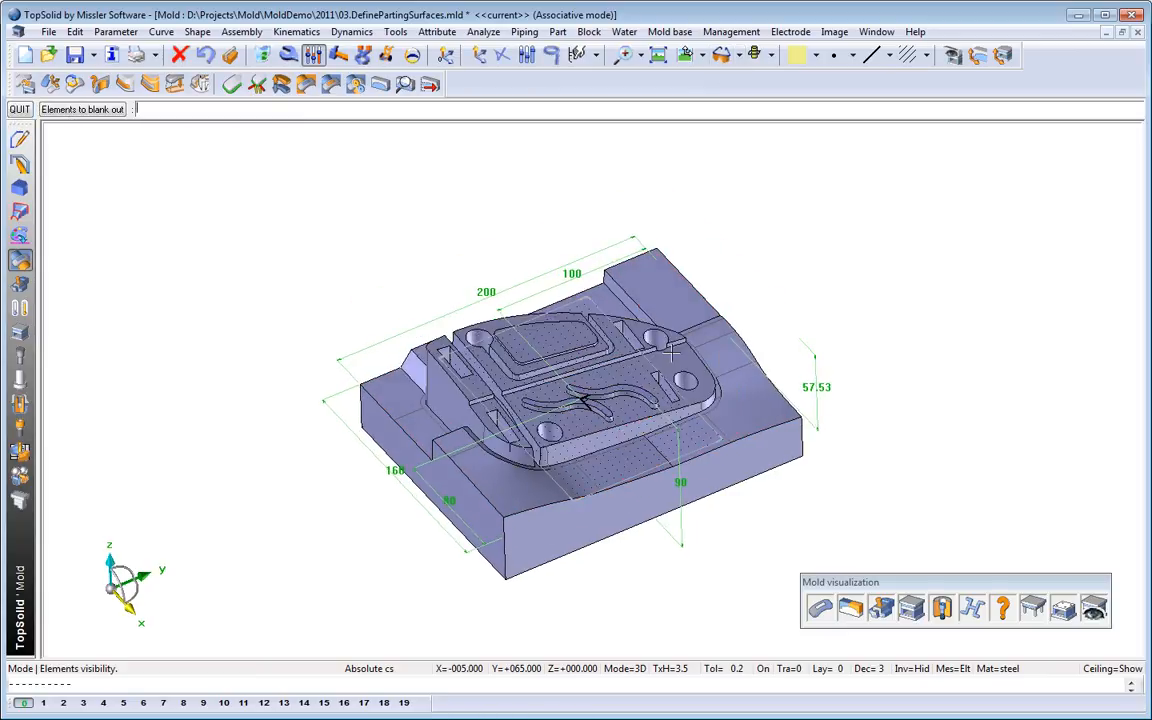